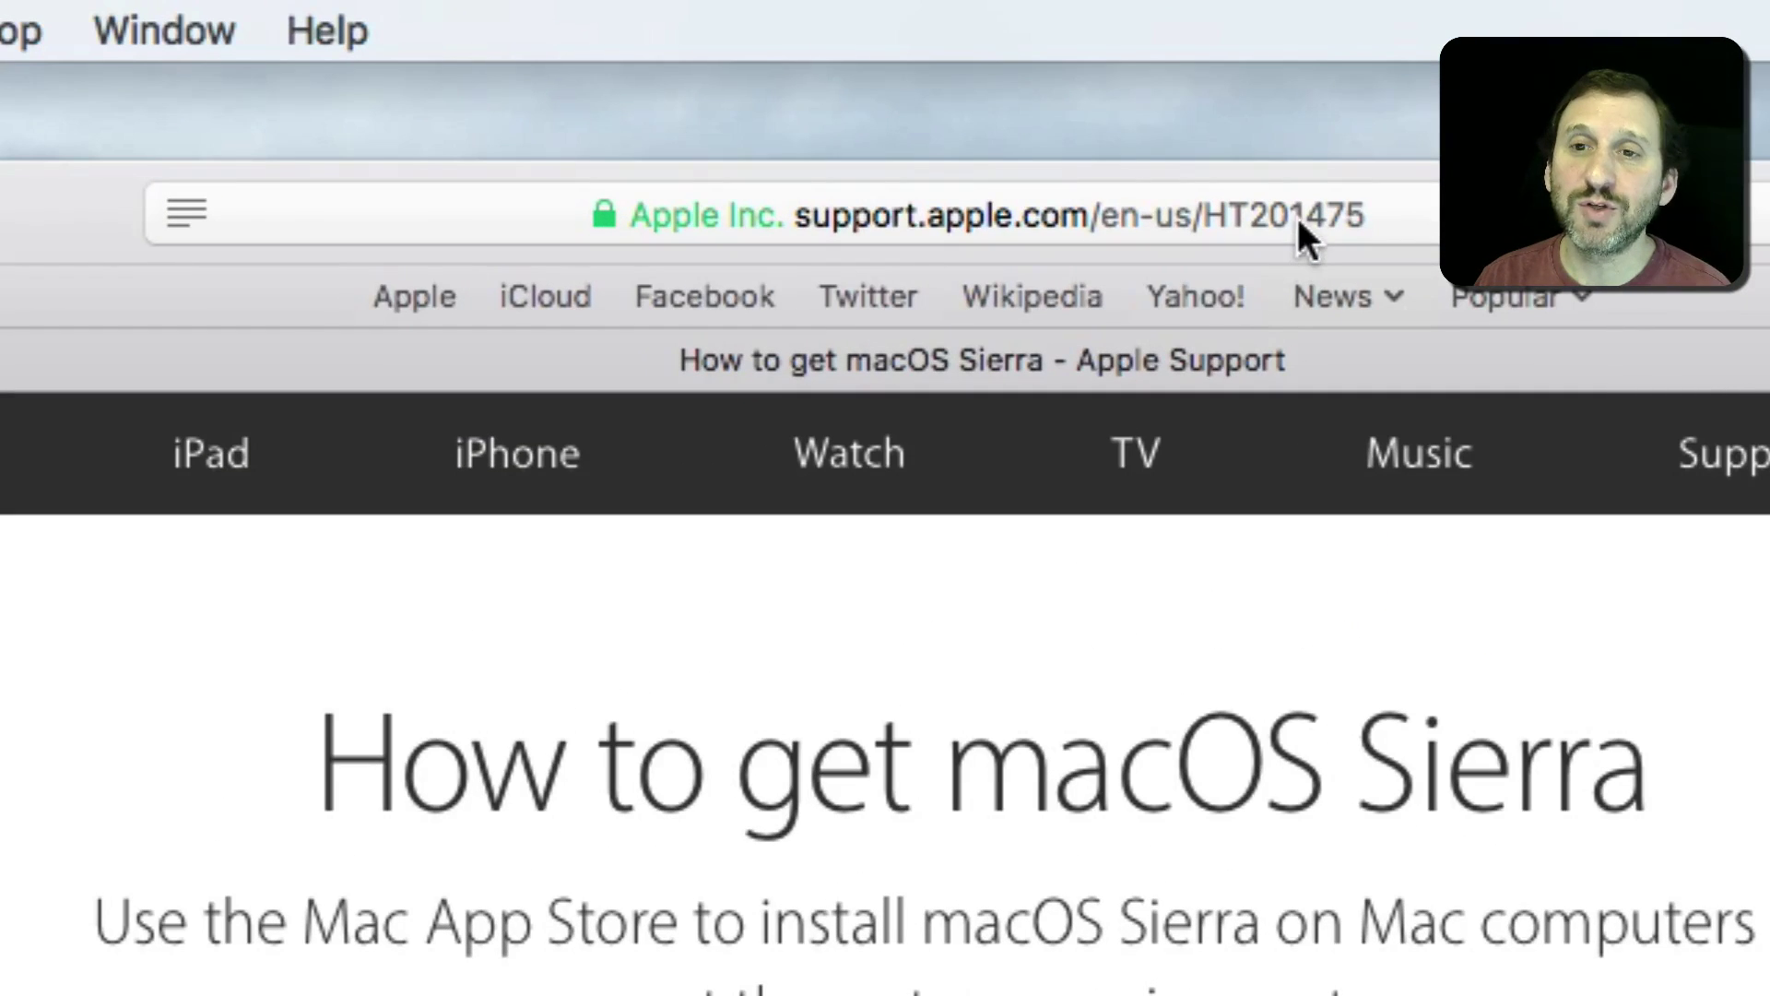
Reveal the full address of the 'How to get macOS Sierra' support page, then dismiss favourites.
click(1297, 218)
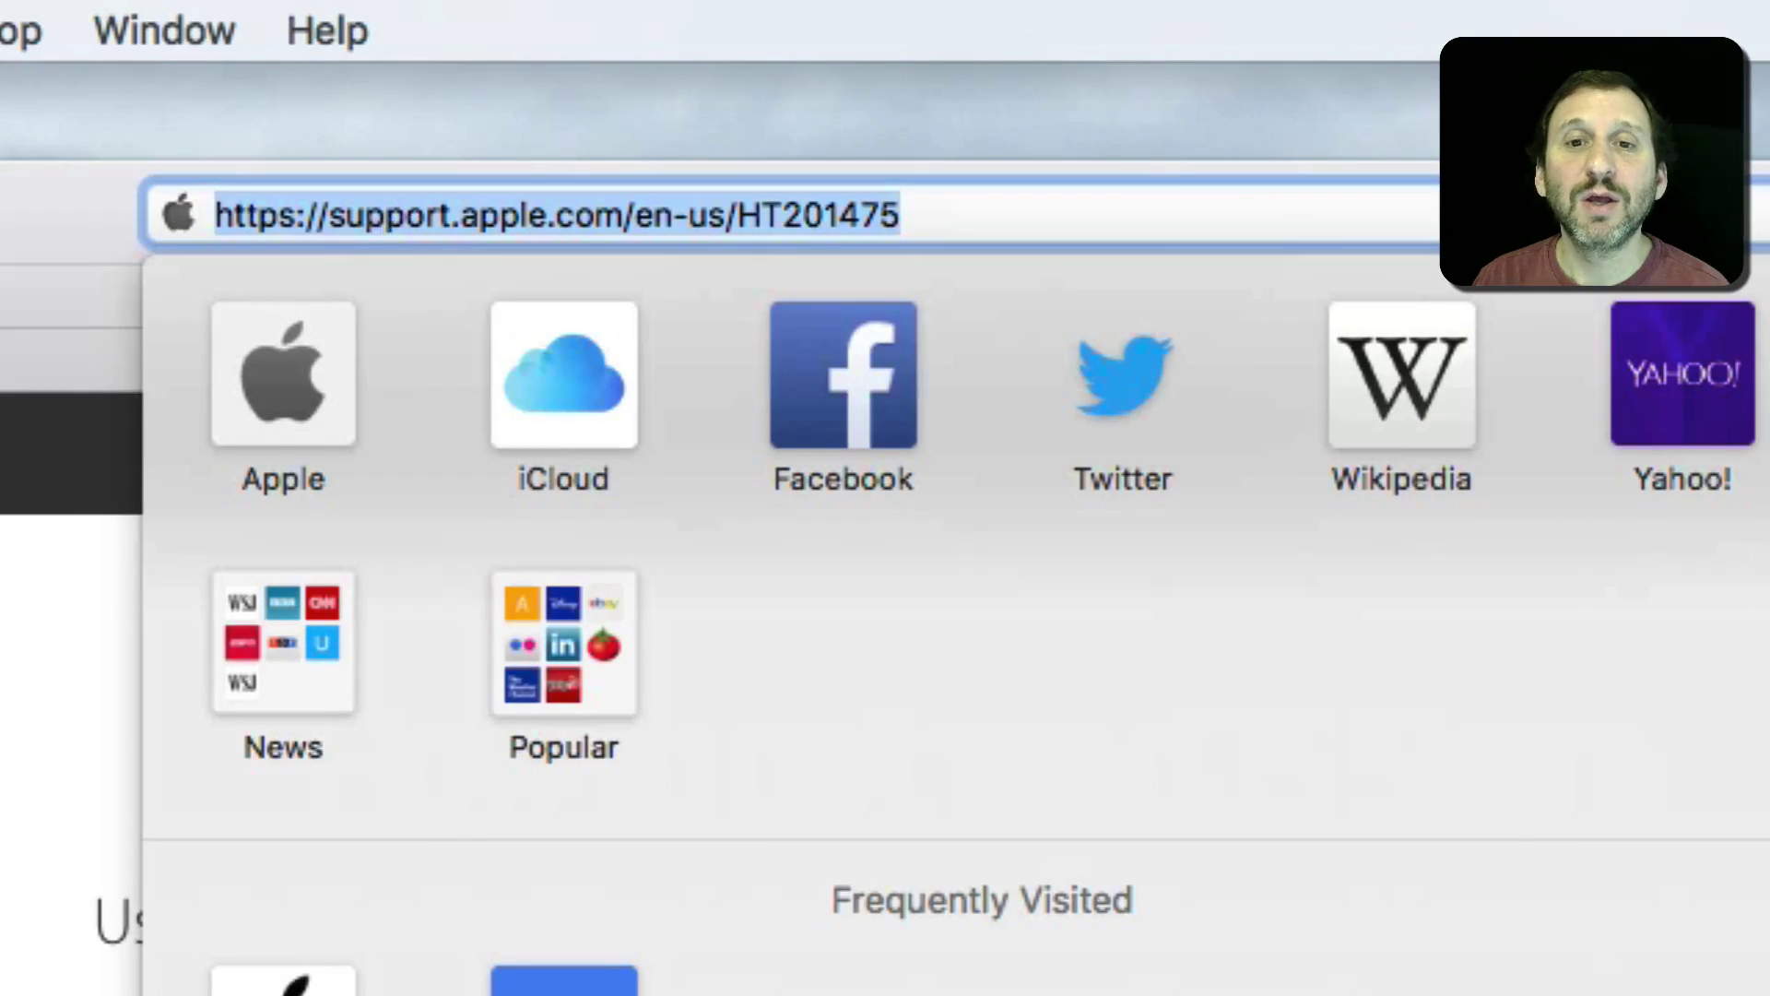
key(Escape)
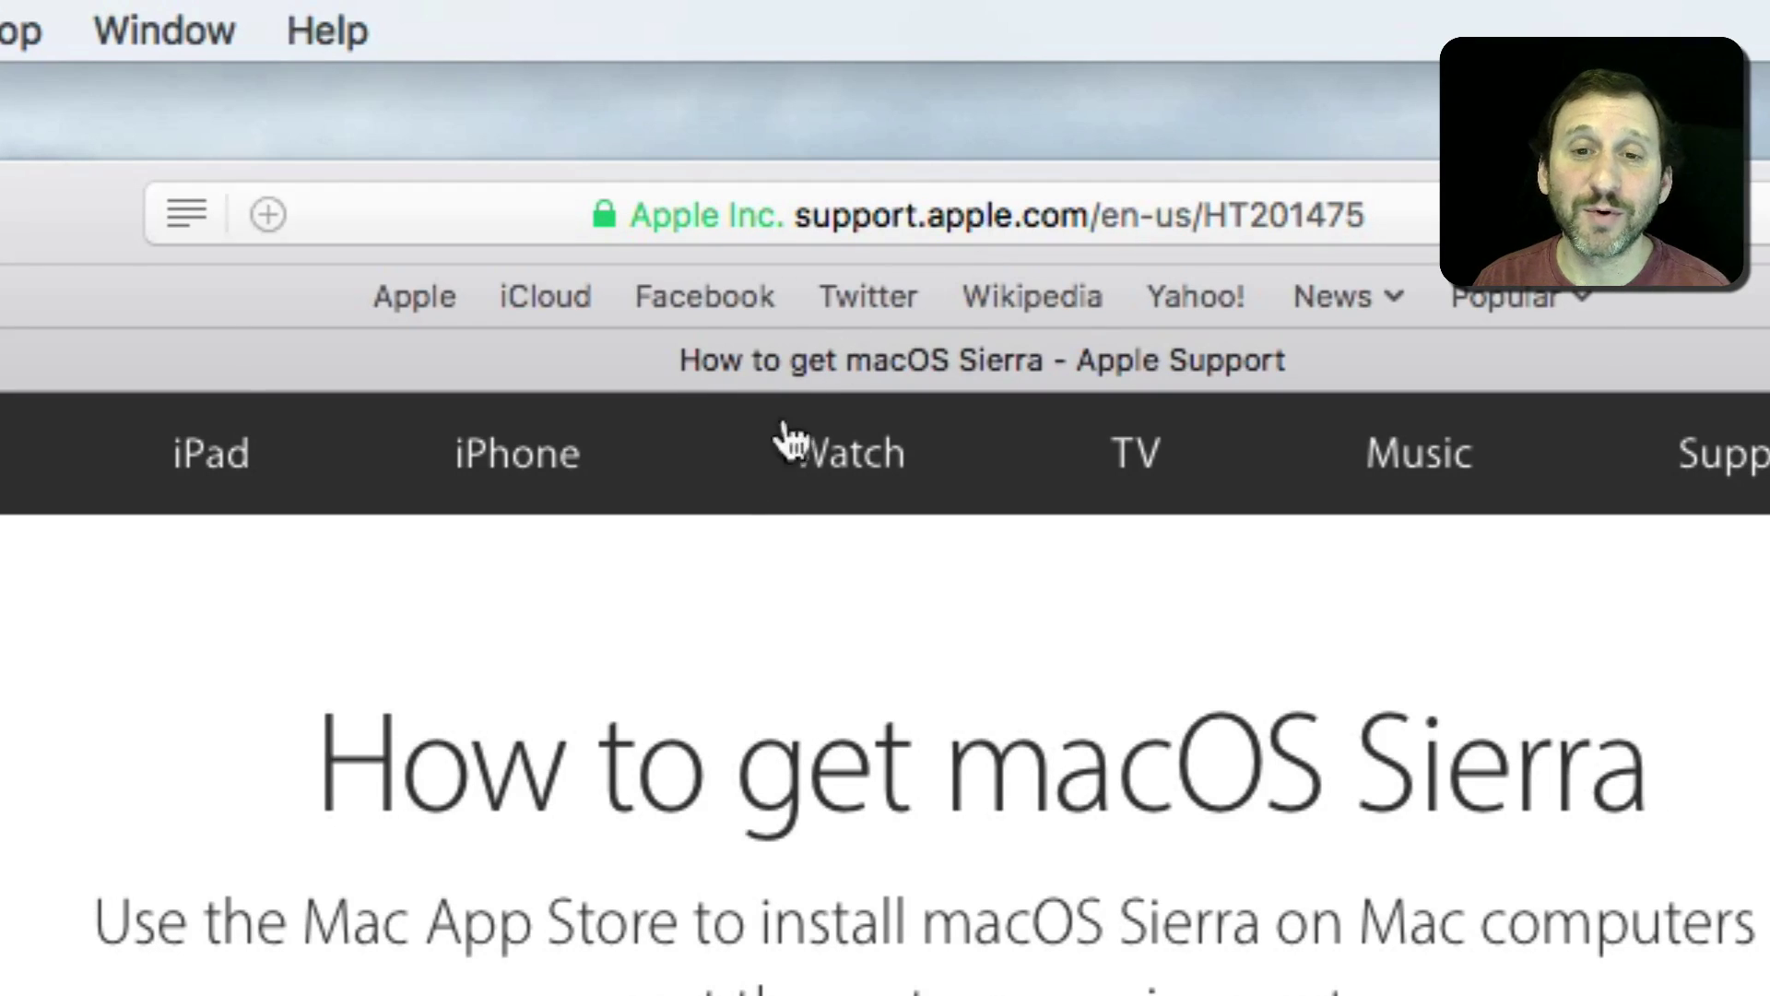
Select the heading 'How to get macOS Sierra' and search Google for it.
drag(387, 770, 1418, 768)
key(super+c)
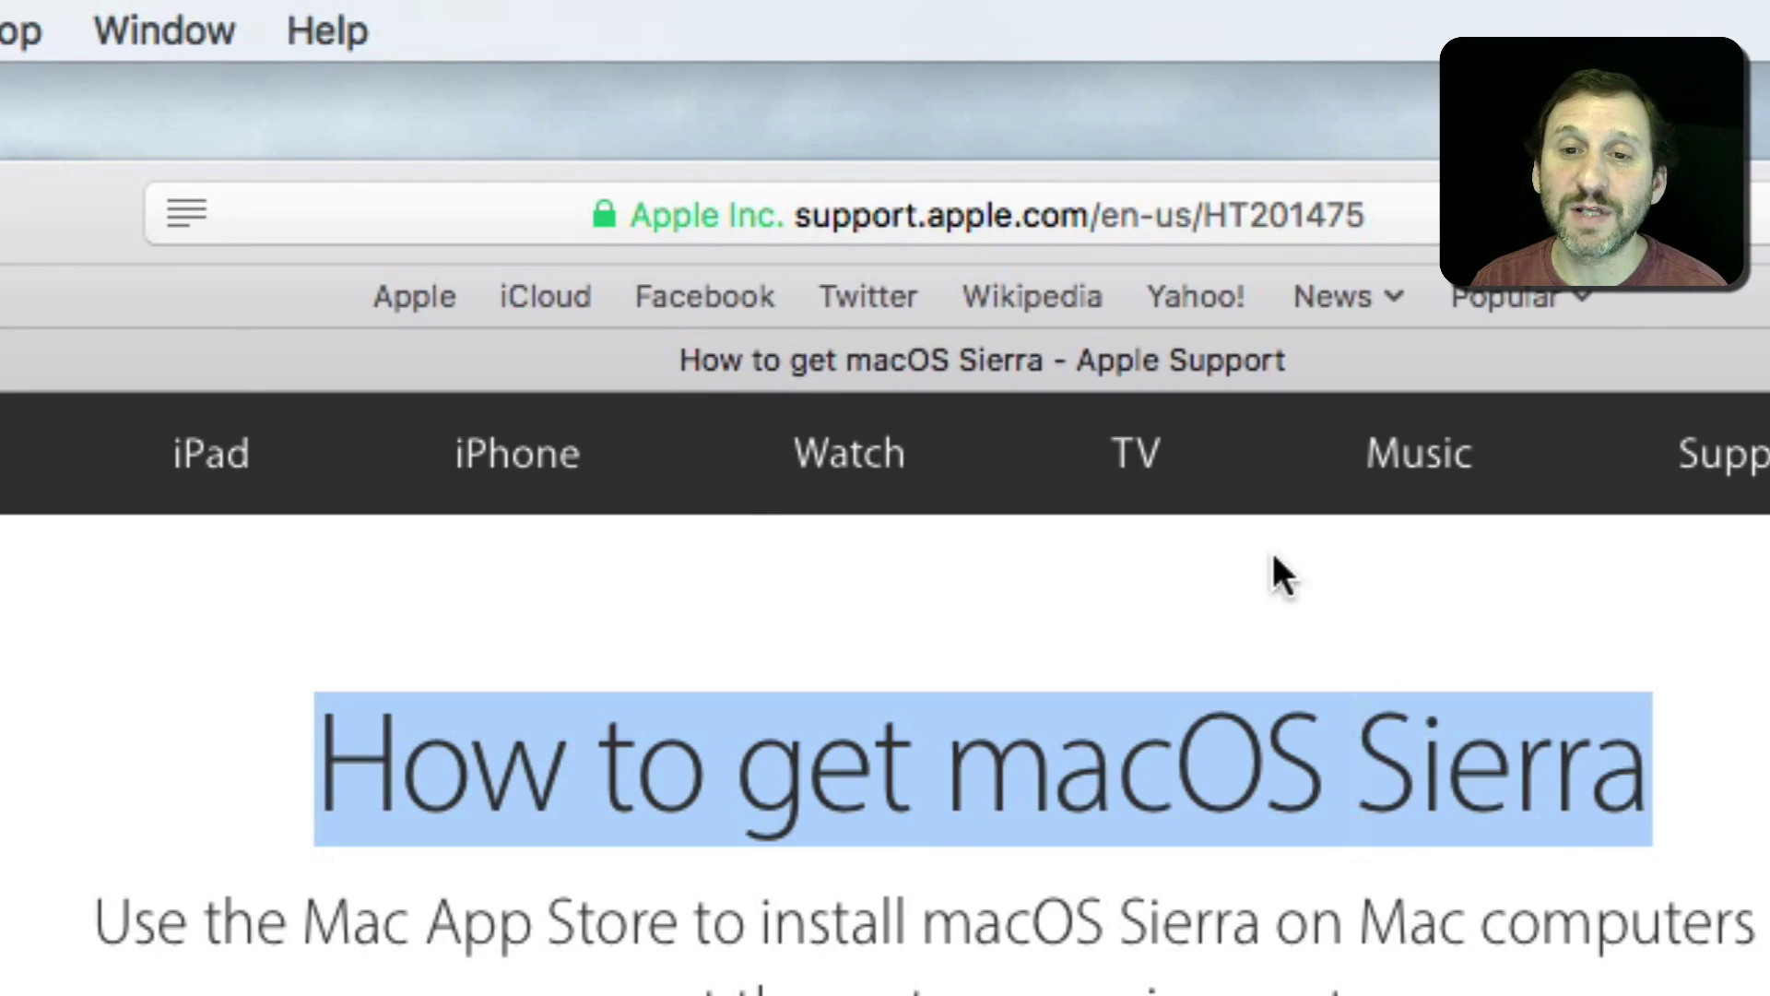
click(974, 217)
key(super+v)
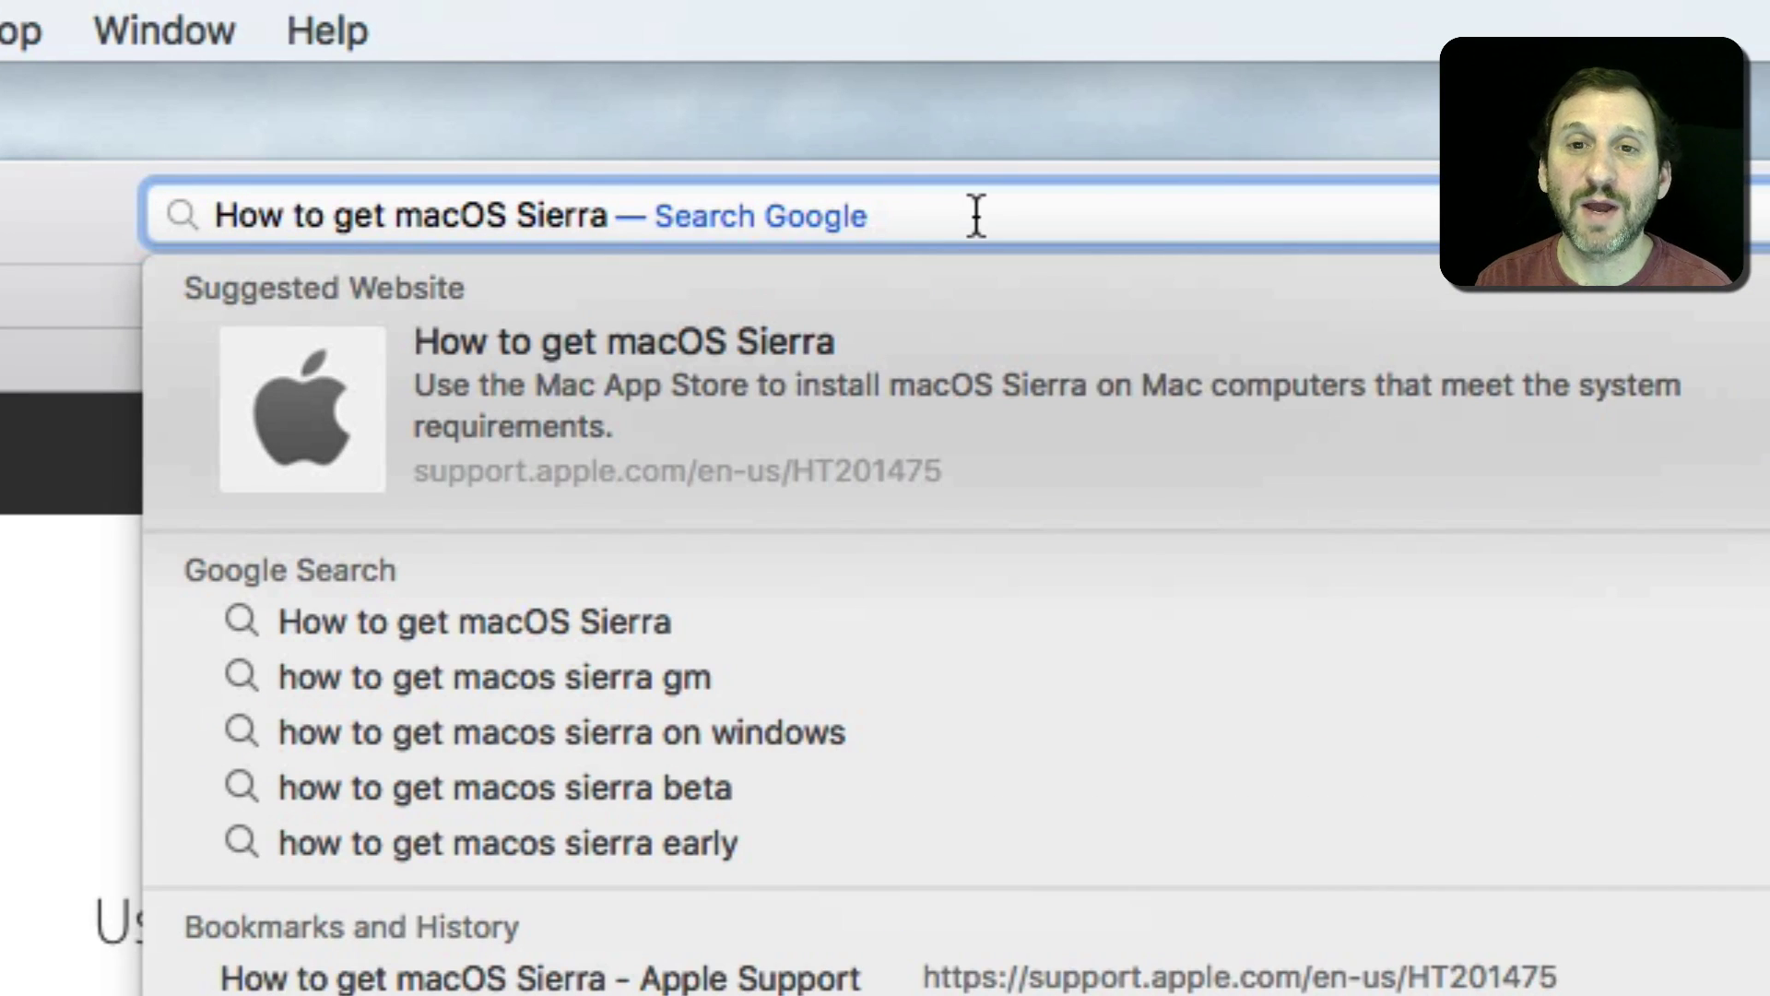
key(Return)
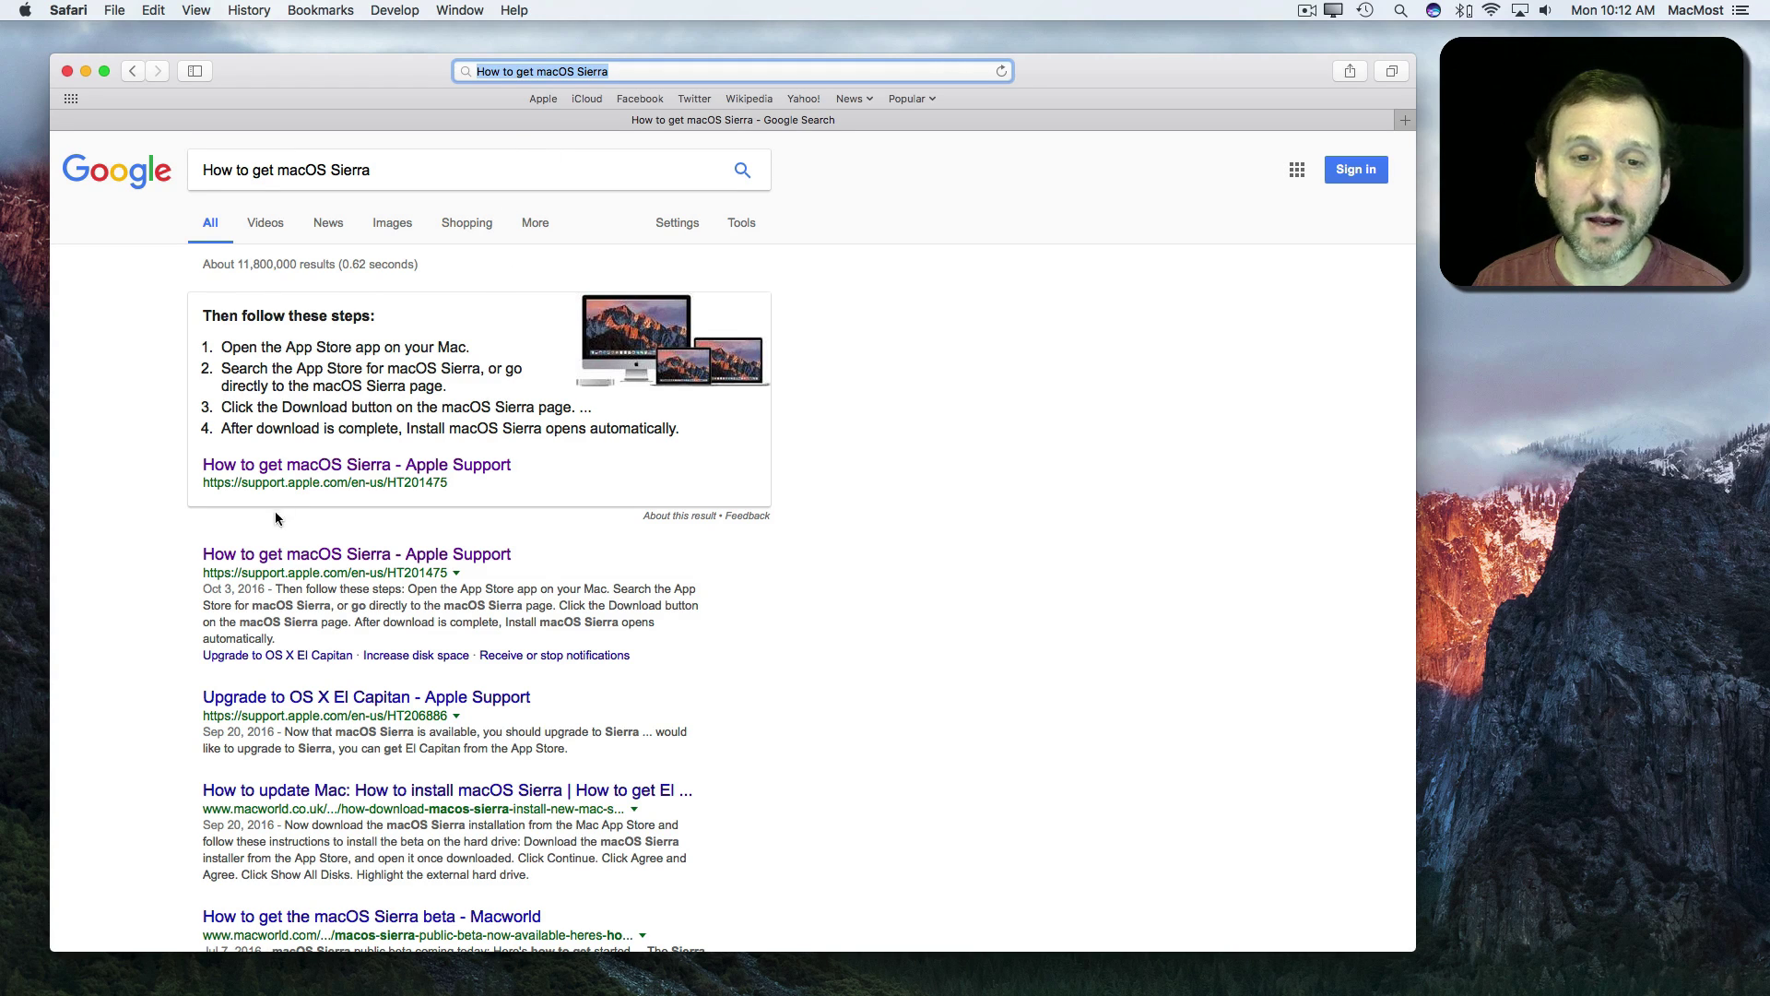
Open the 'How to get macOS Sierra - Apple Support' search result.
click(272, 465)
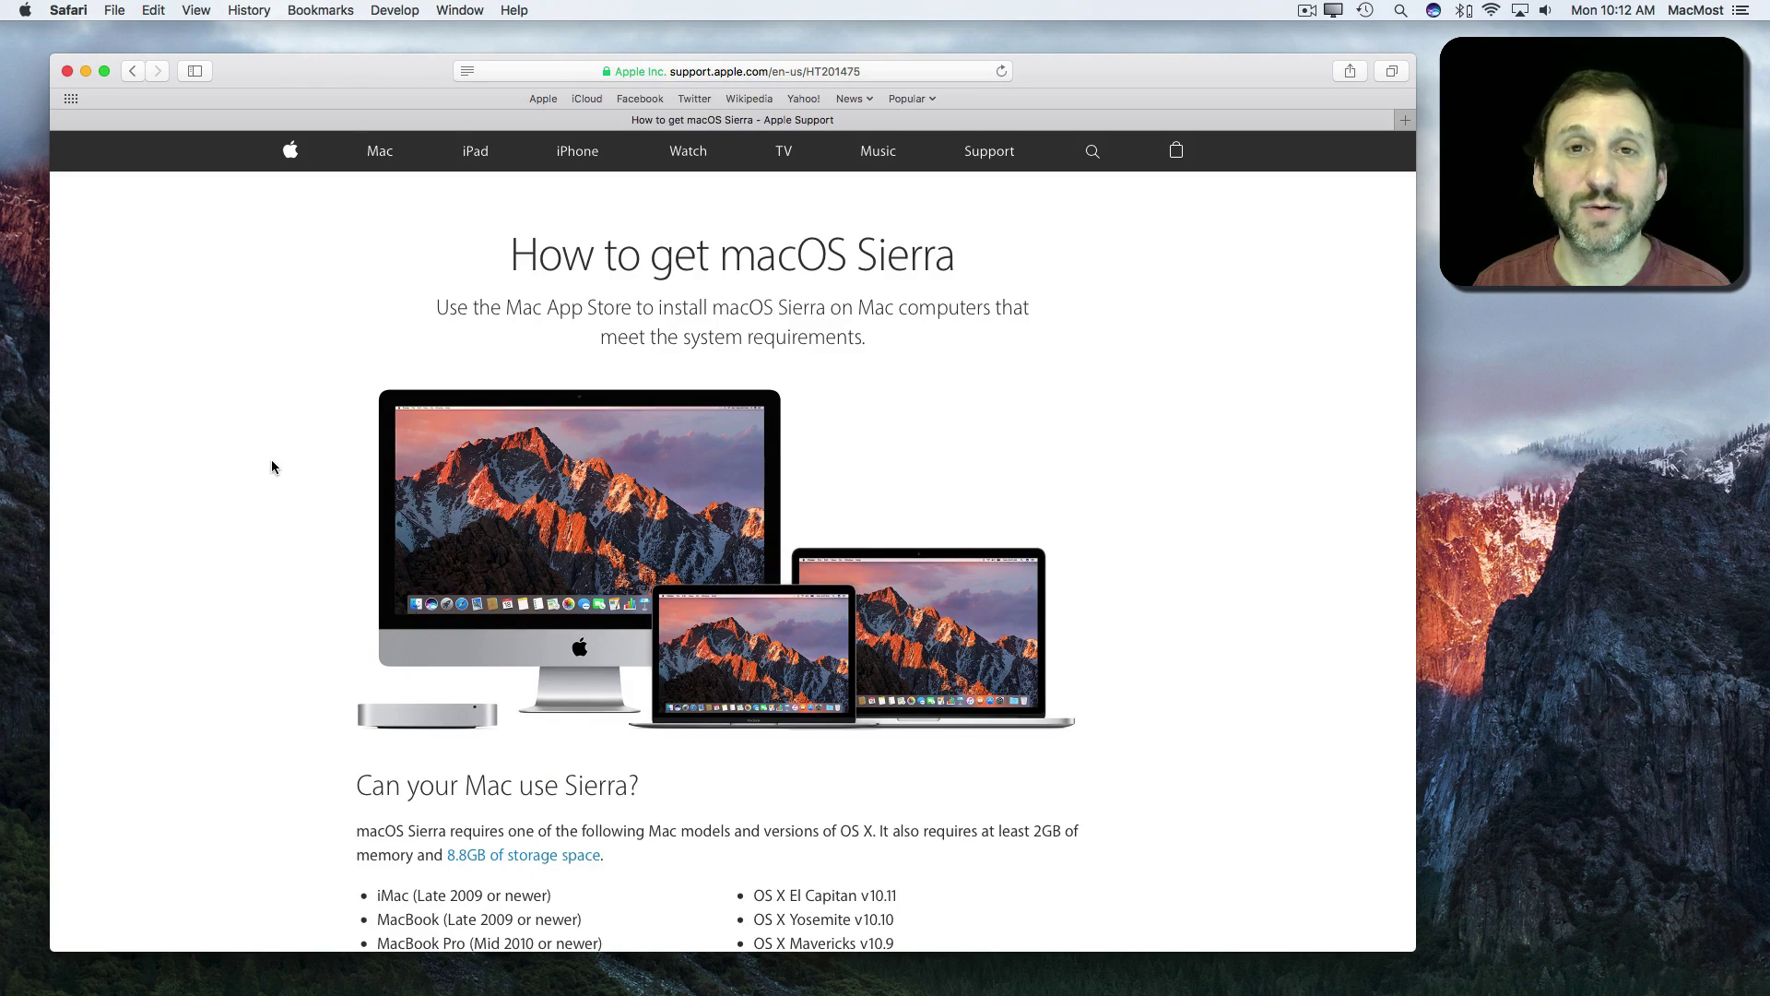
scroll(541, 619, down, 1)
scroll(539, 618, down, 3)
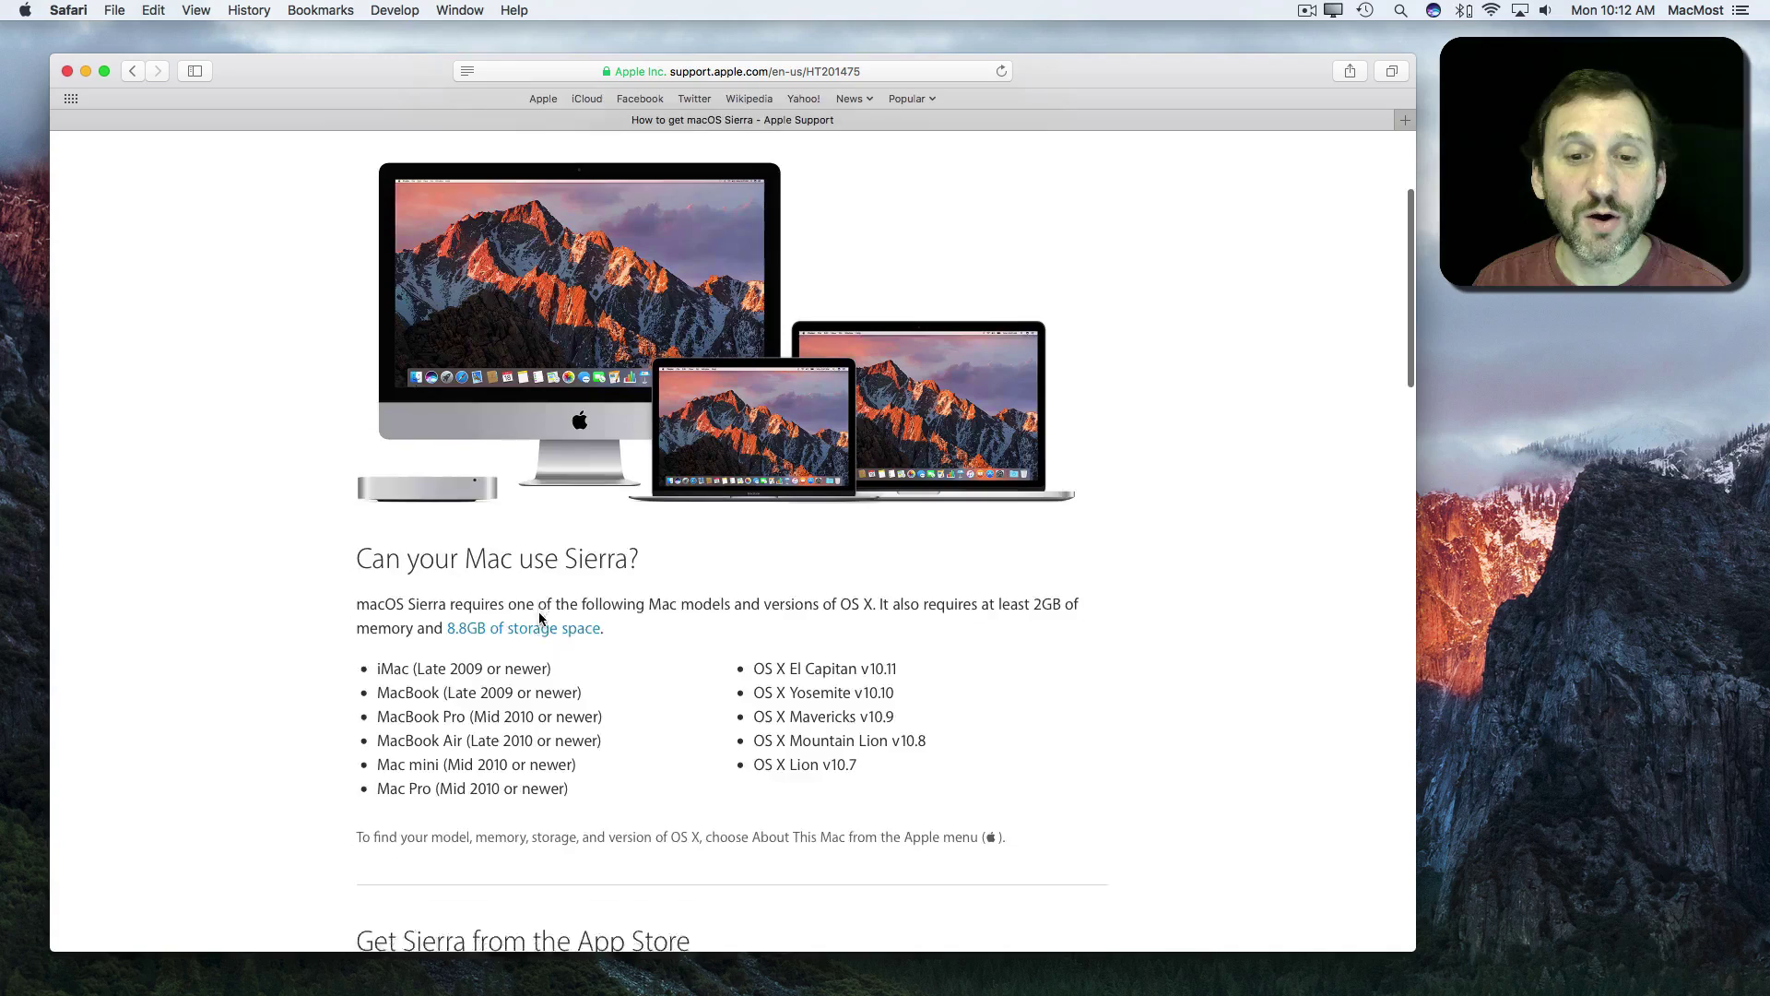
scroll(540, 618, down, 3)
scroll(539, 619, down, 1)
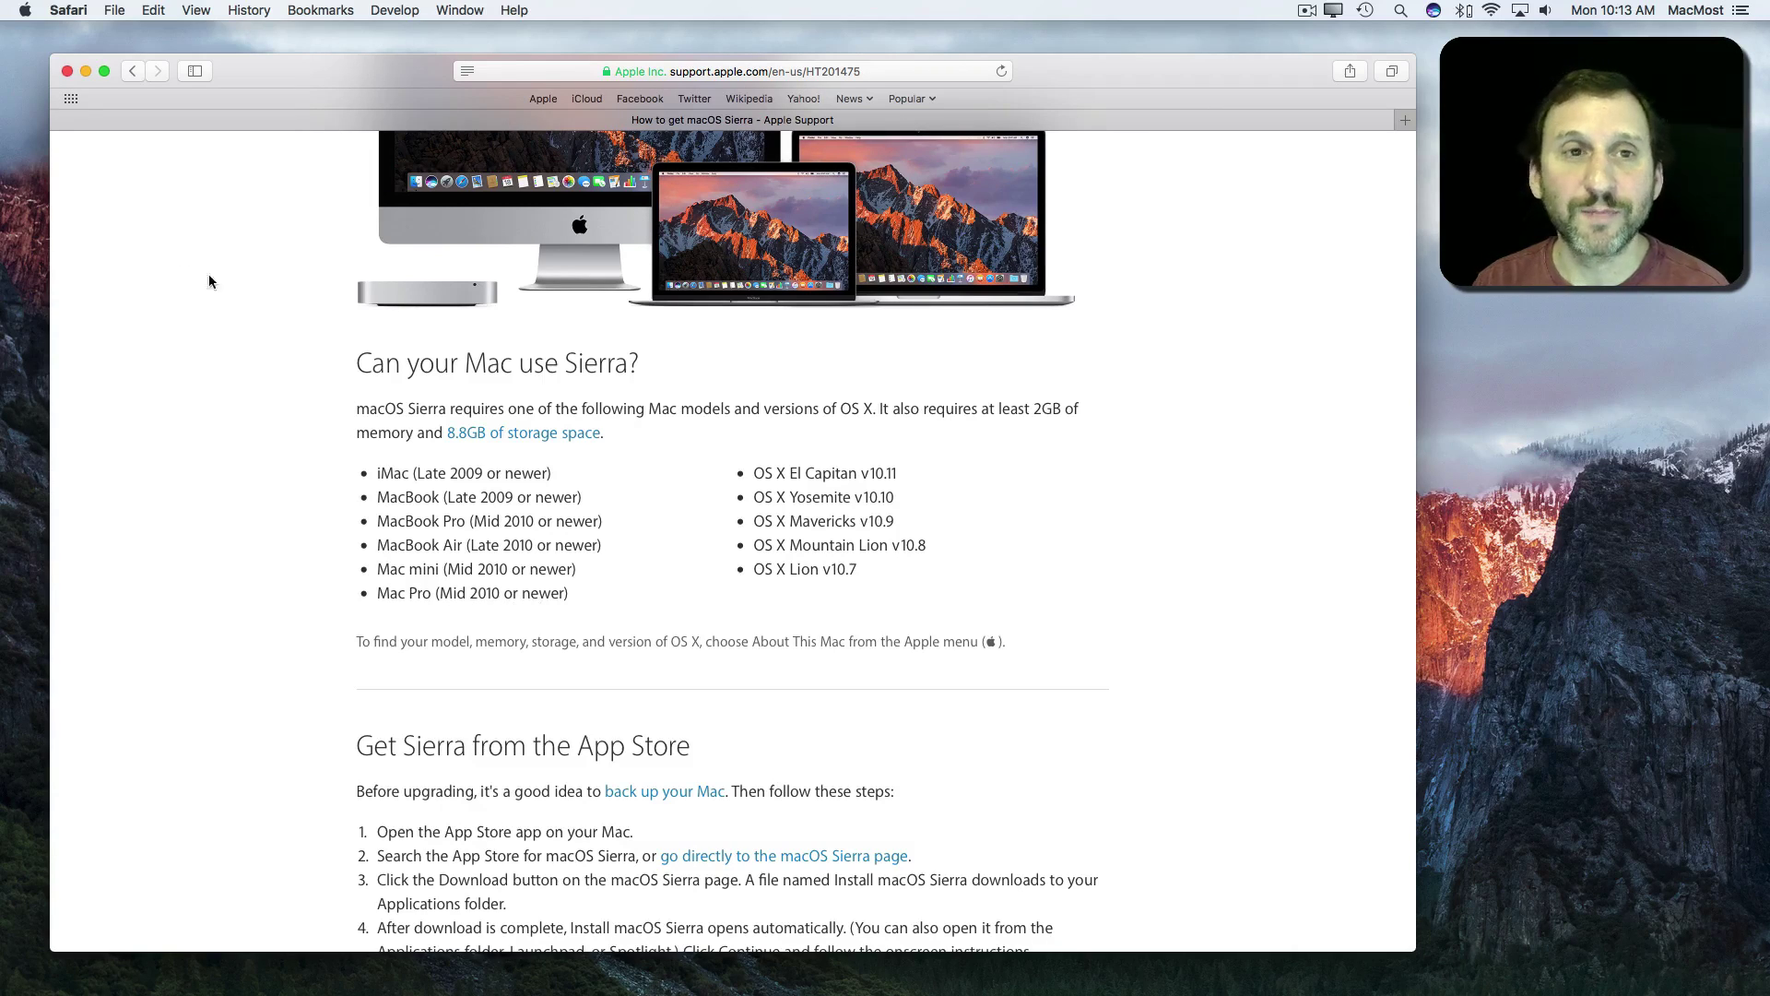
click(22, 11)
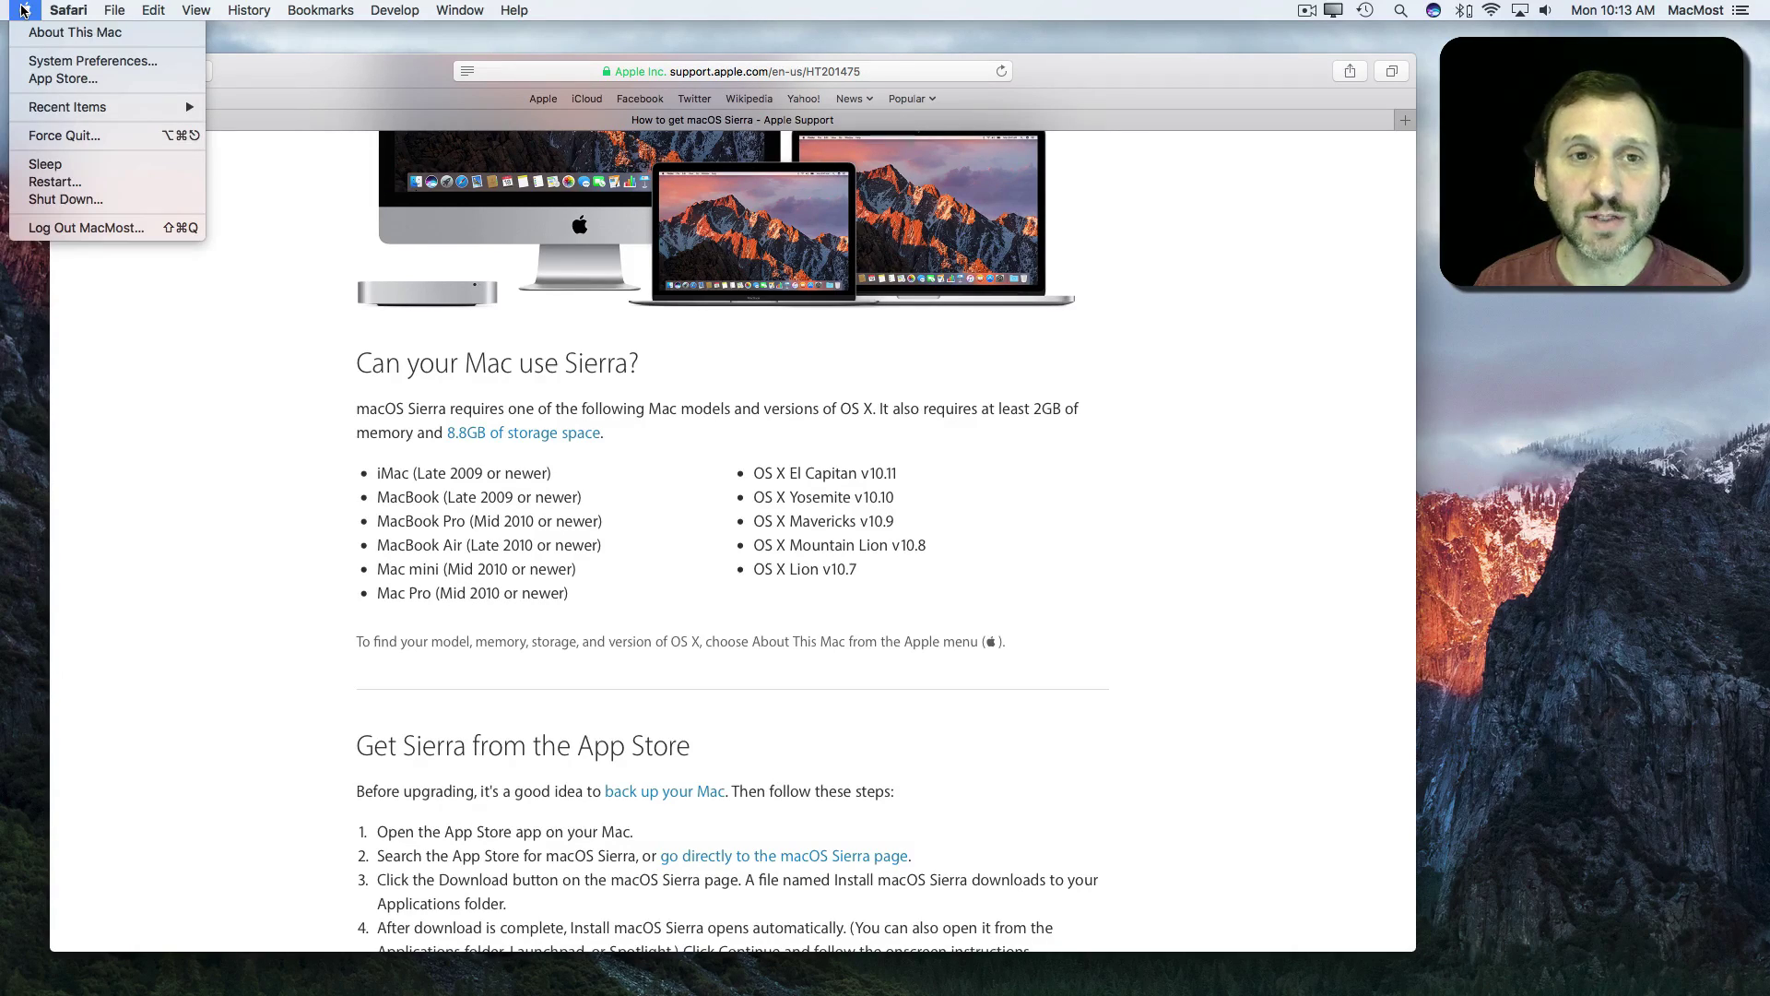
click(33, 34)
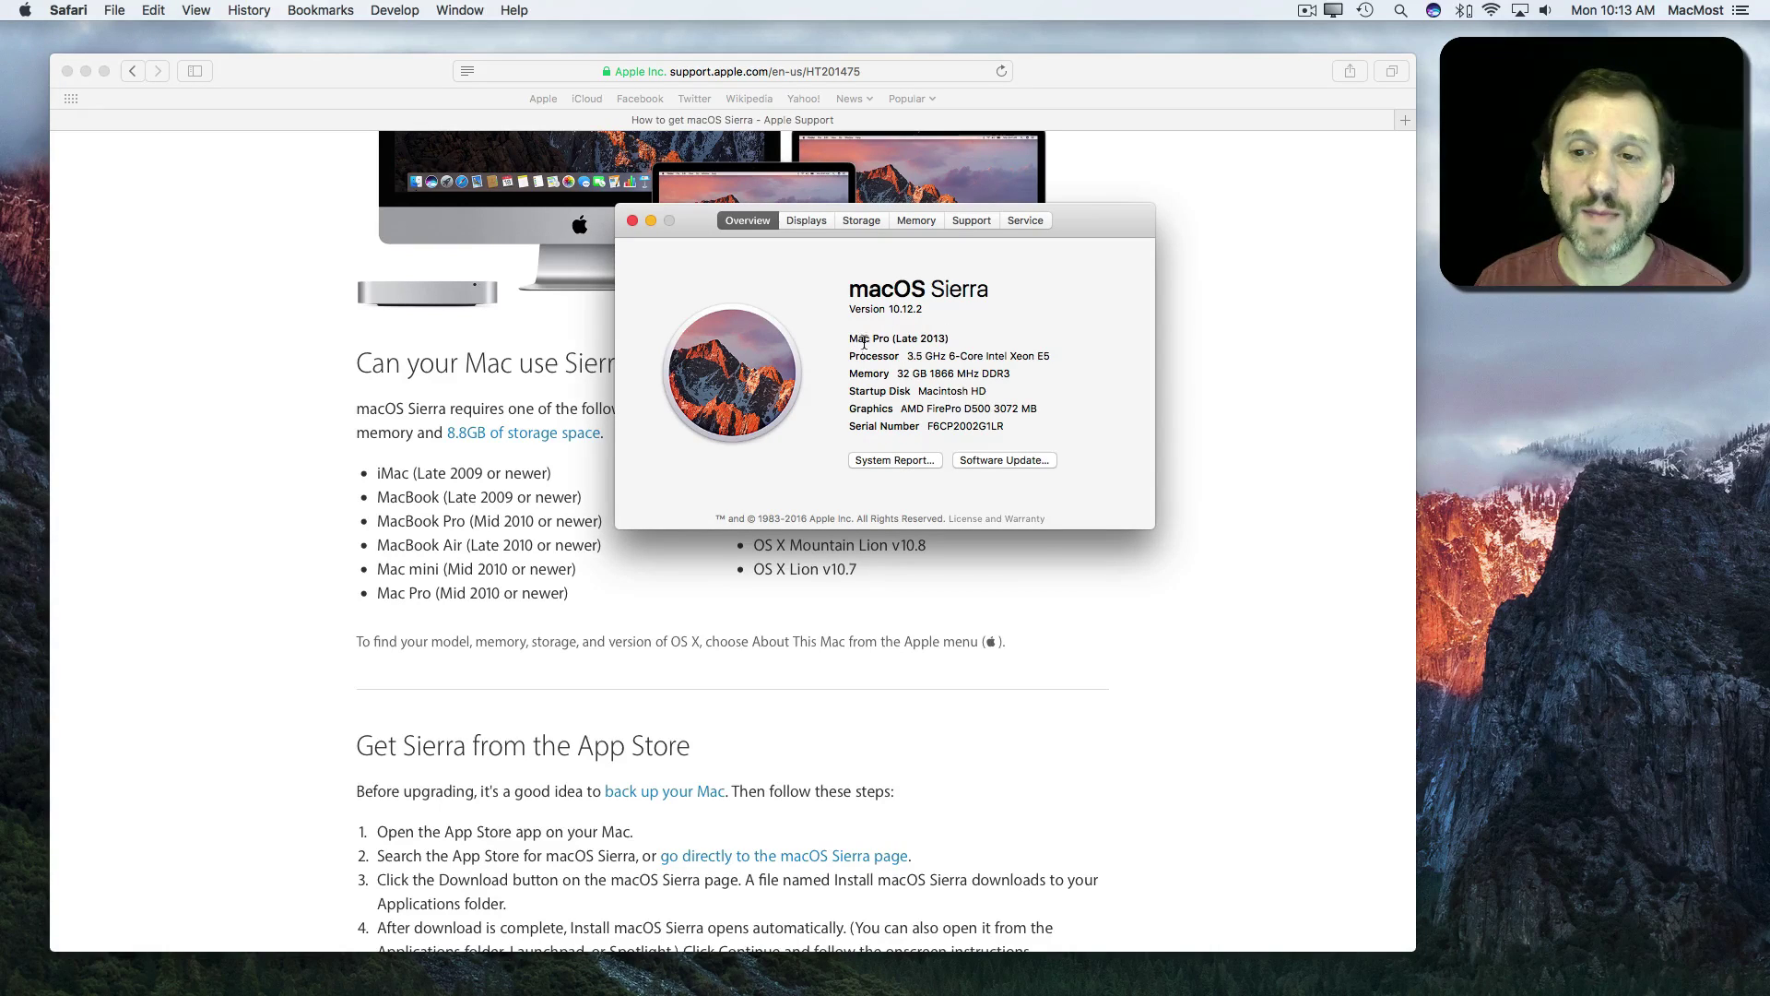
click(632, 222)
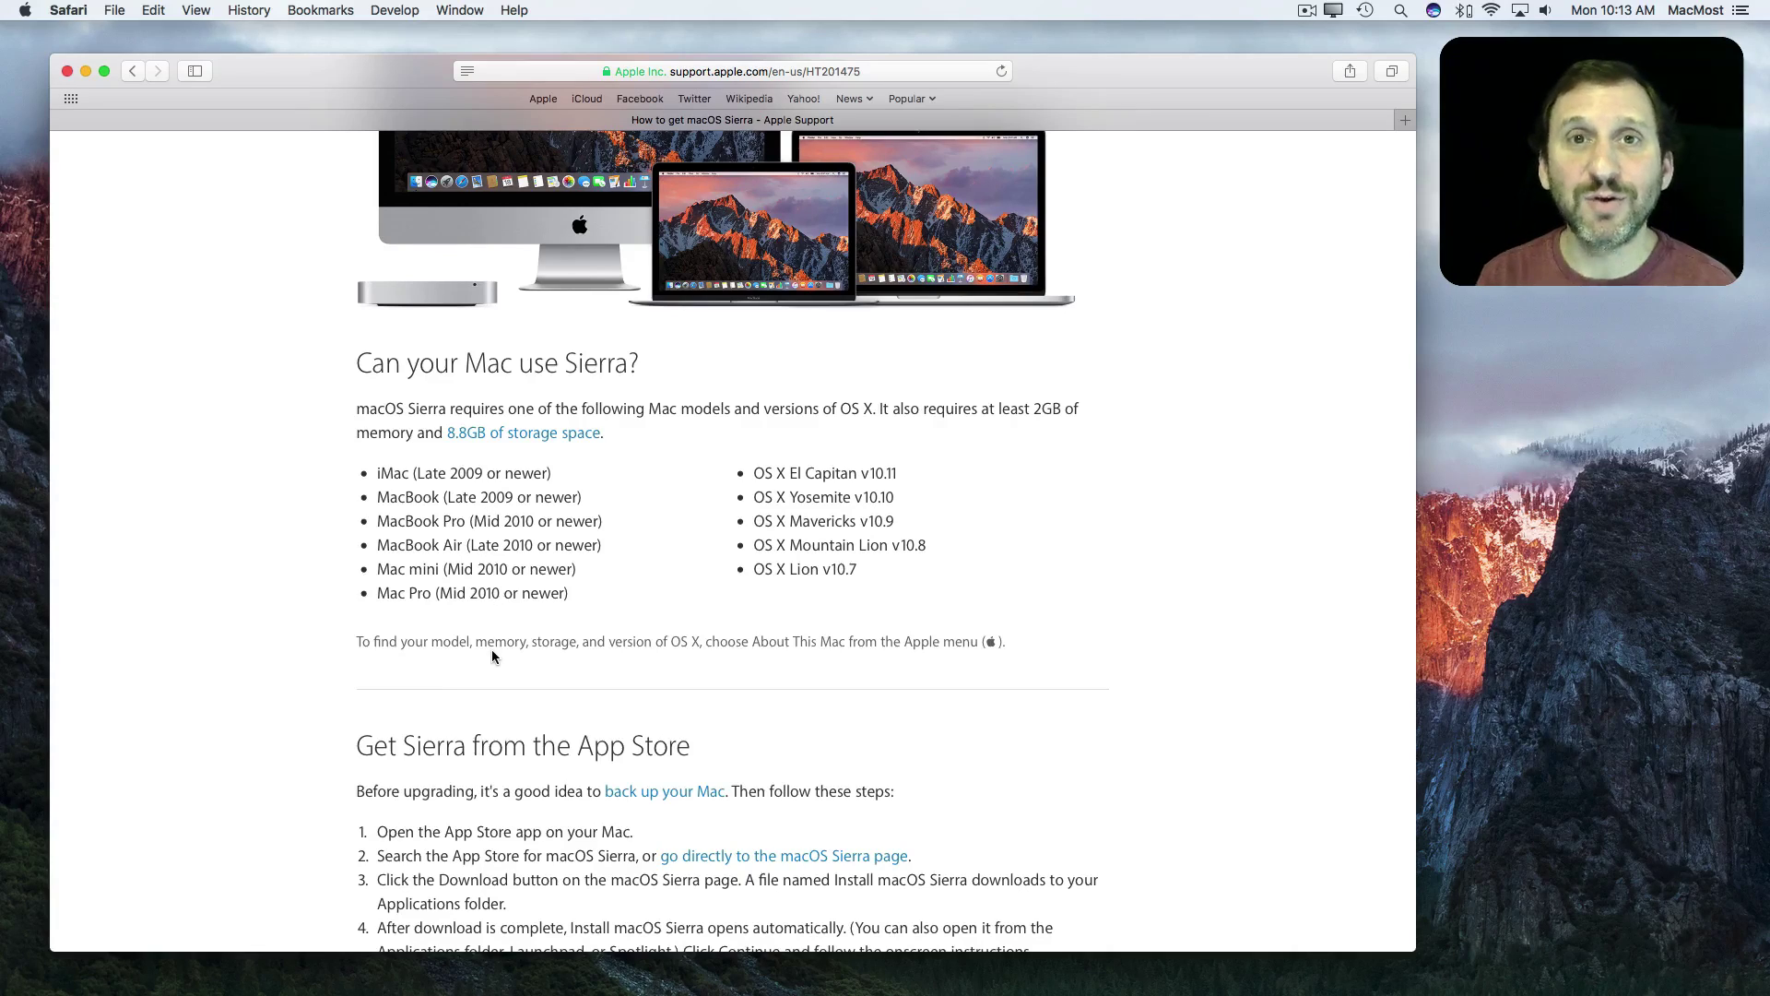
scroll(490, 656, down, 4)
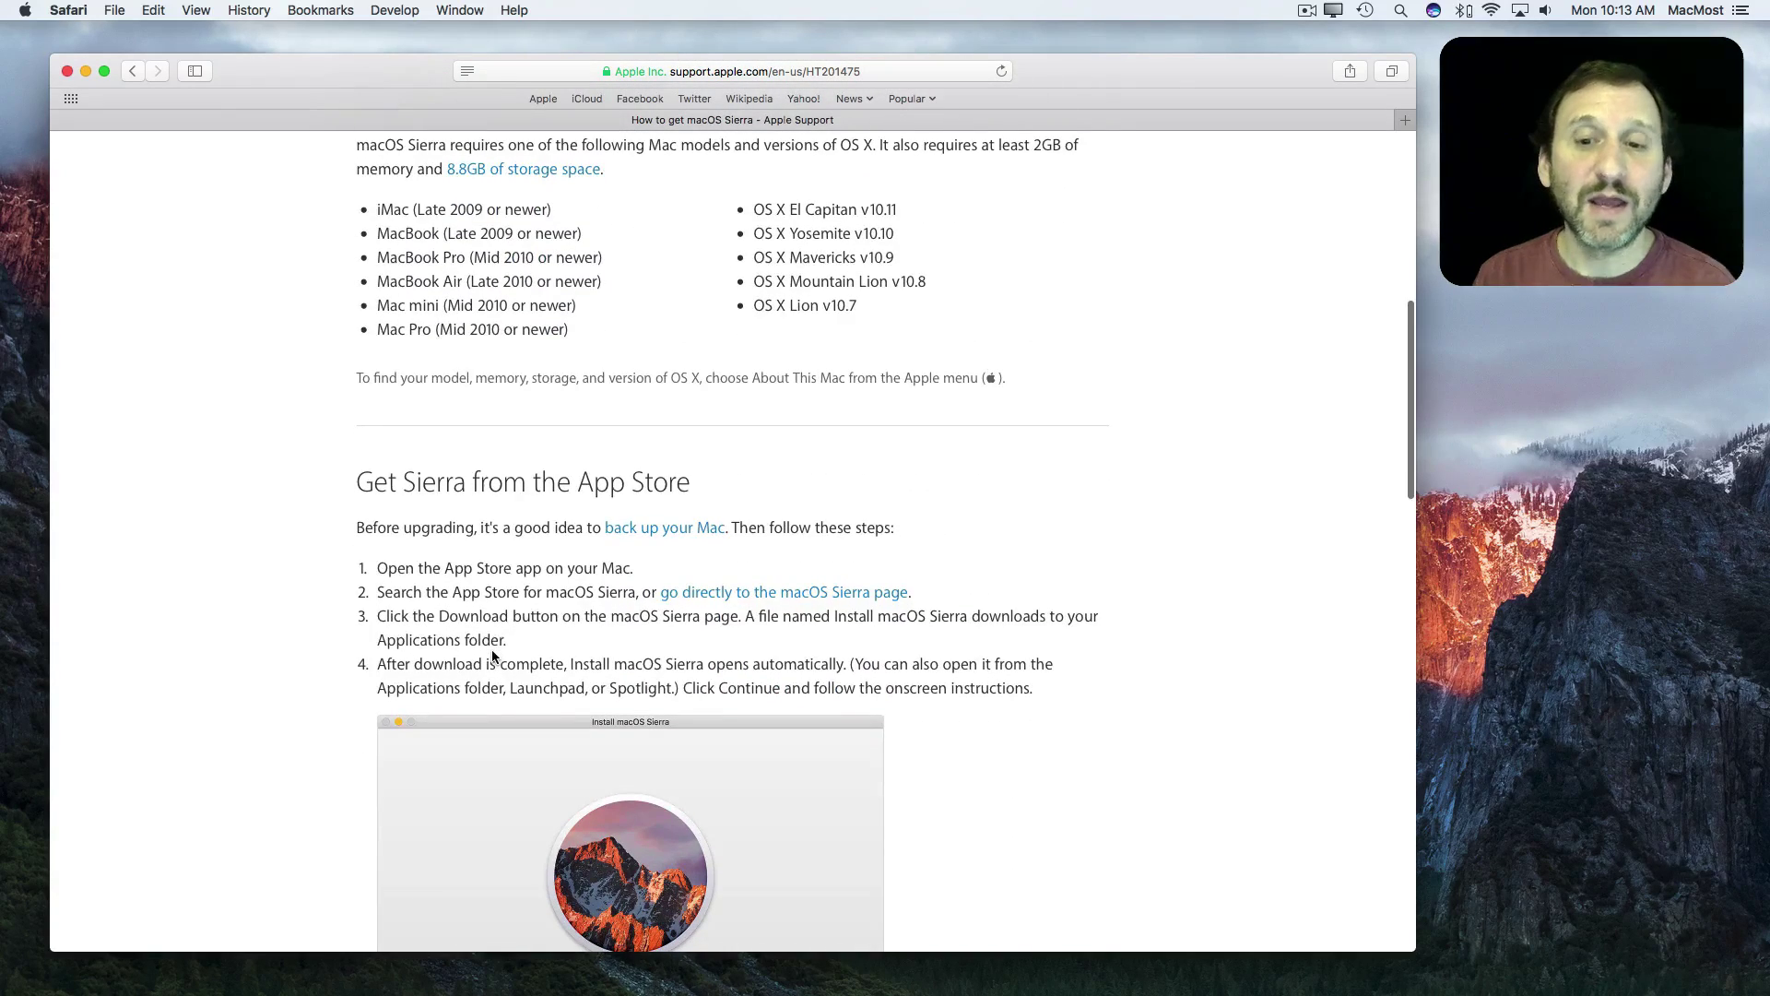
scroll(491, 657, down, 3)
scroll(492, 655, down, 5)
scroll(492, 656, down, 5)
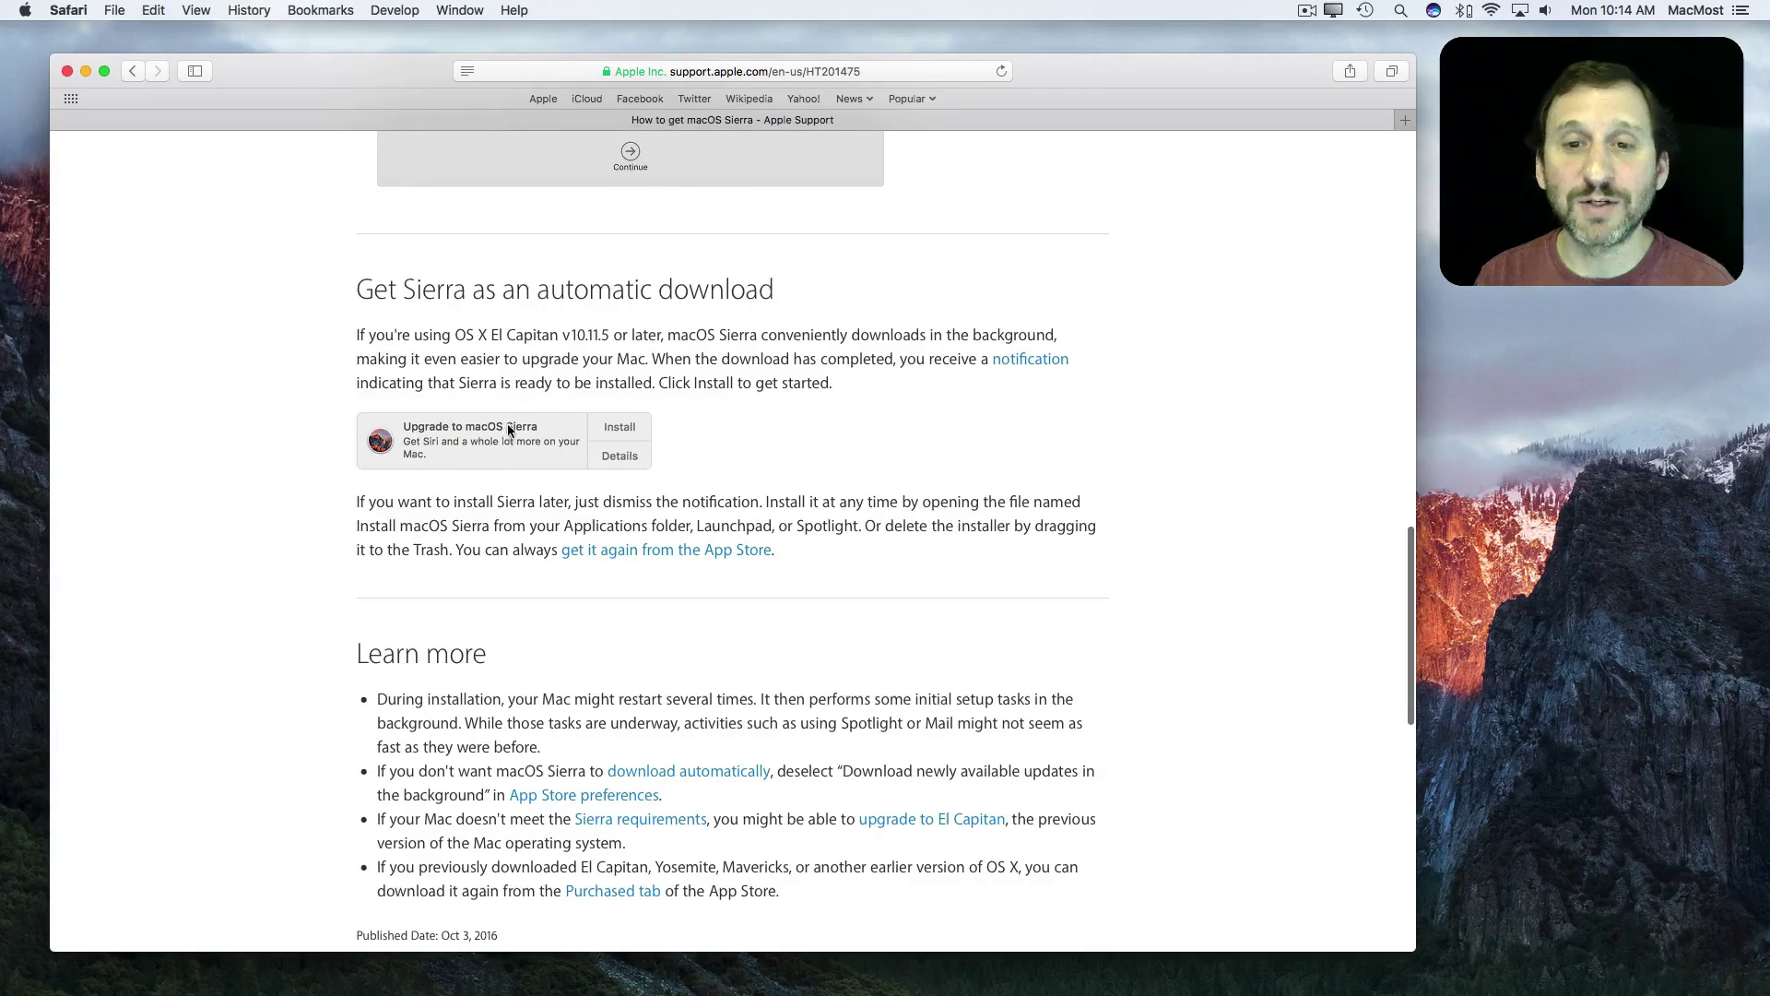
scroll(507, 423, up, 3)
scroll(507, 421, up, 2)
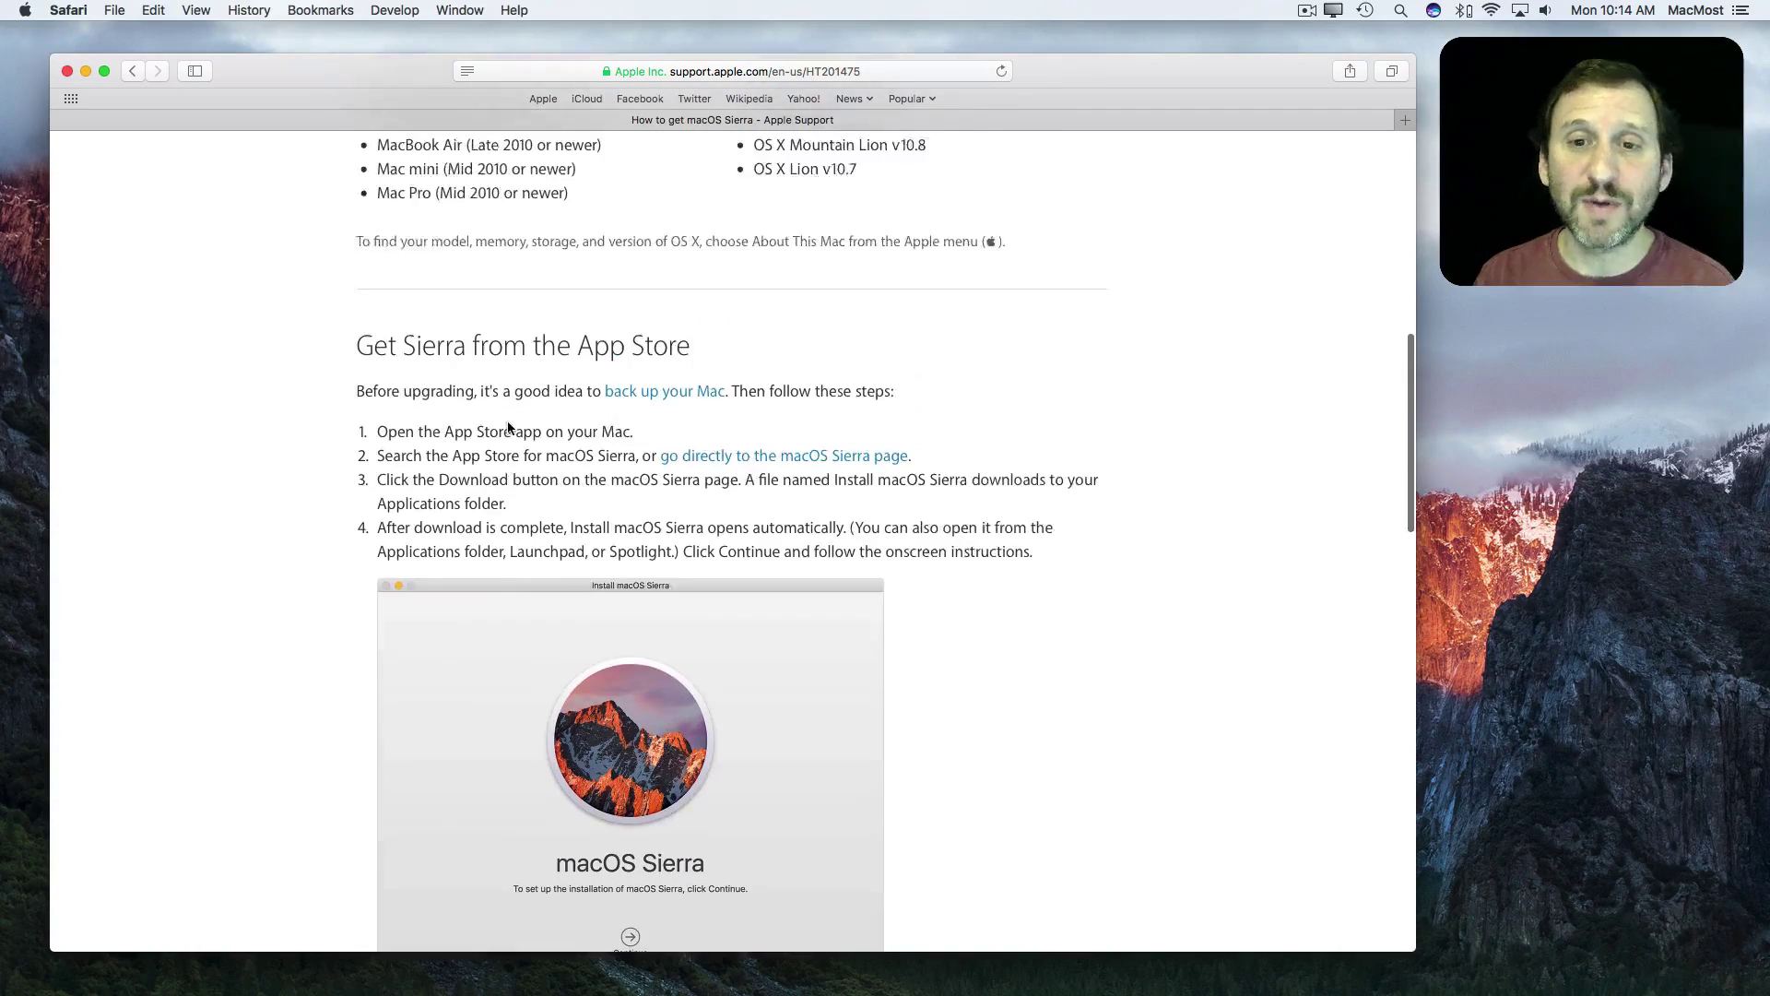
scroll(508, 421, down, 1)
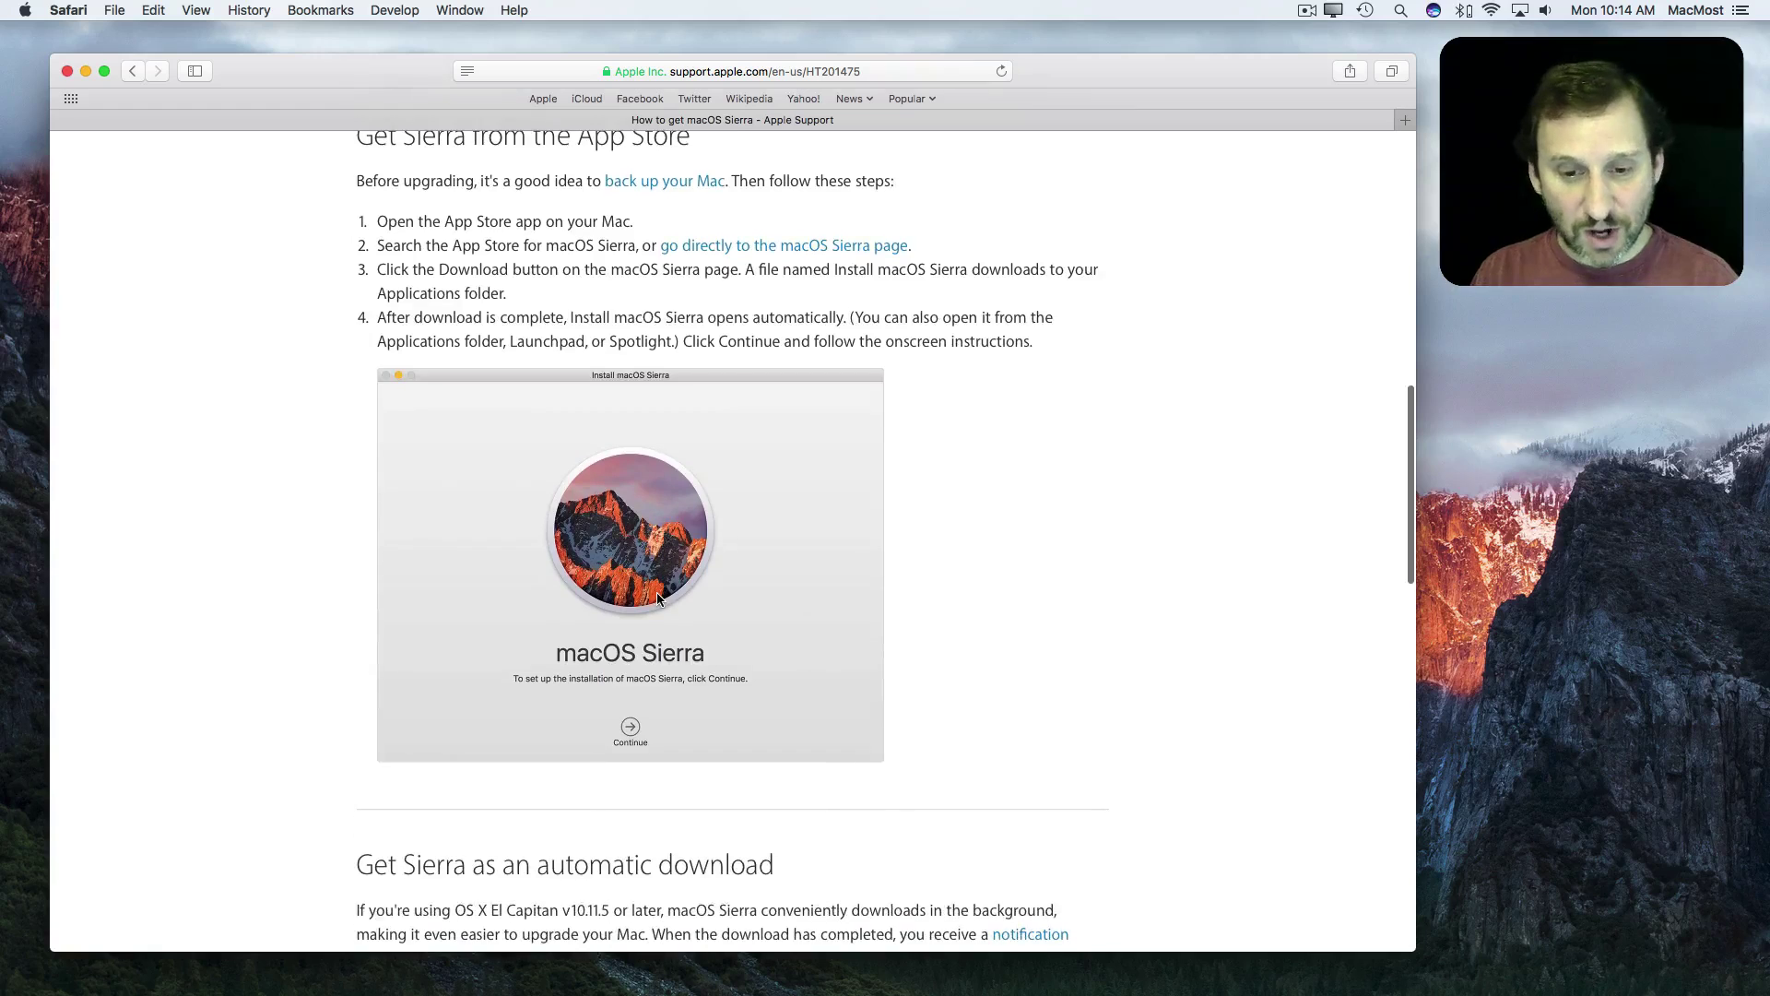
scroll(658, 594, up, 2)
scroll(658, 595, up, 5)
scroll(656, 599, up, 1)
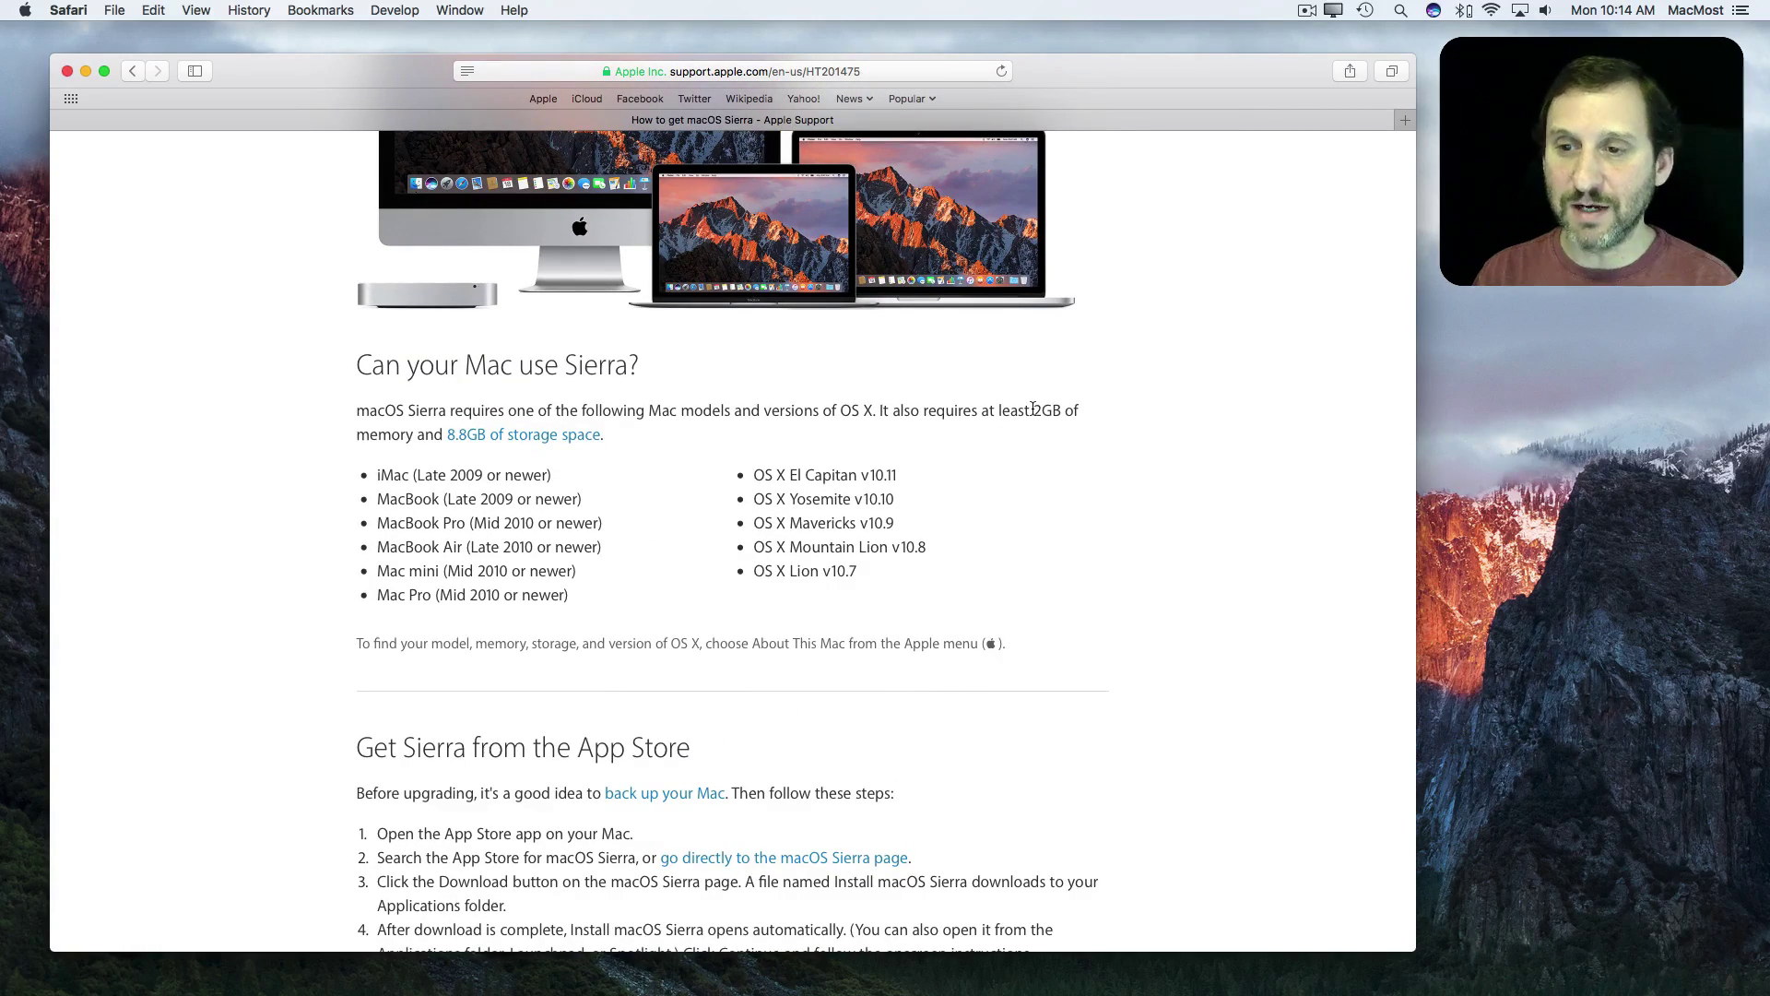
Select the text '2GB of memory and 8.8GB of storage space'.
mouse_move(1031, 409)
mouse_down()
mouse_move(471, 436)
mouse_move(604, 435)
mouse_up()
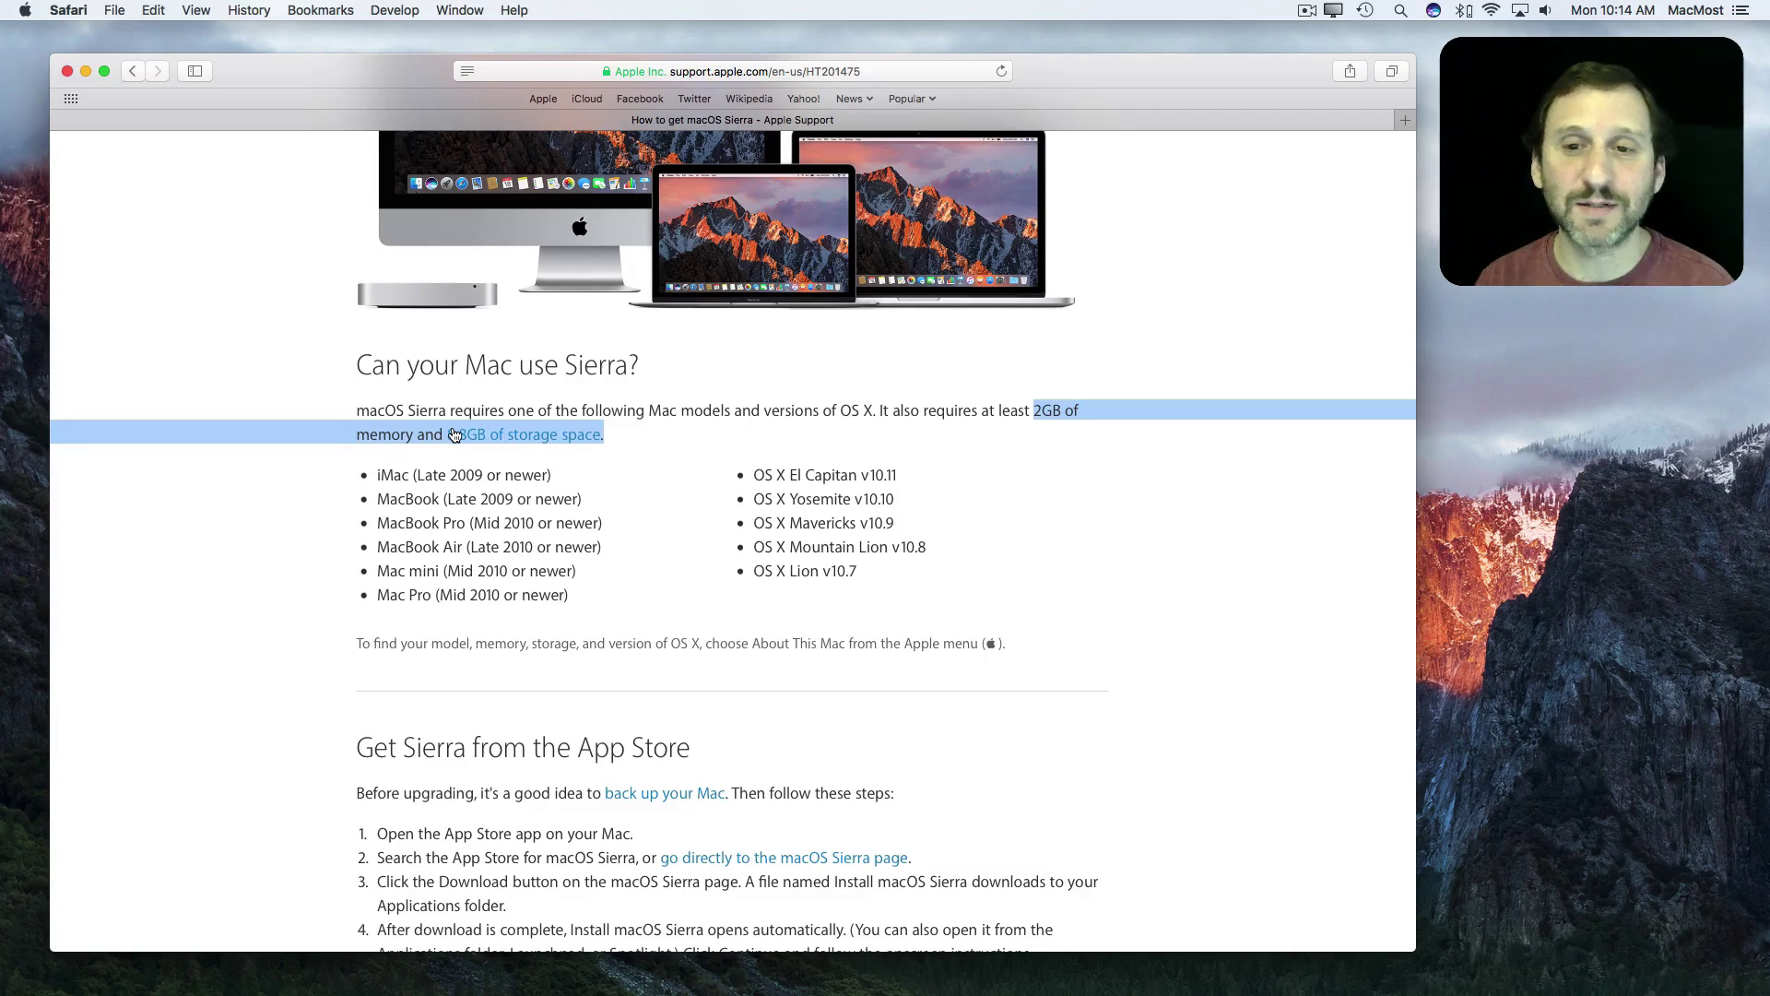
scroll(521, 671, down, 3)
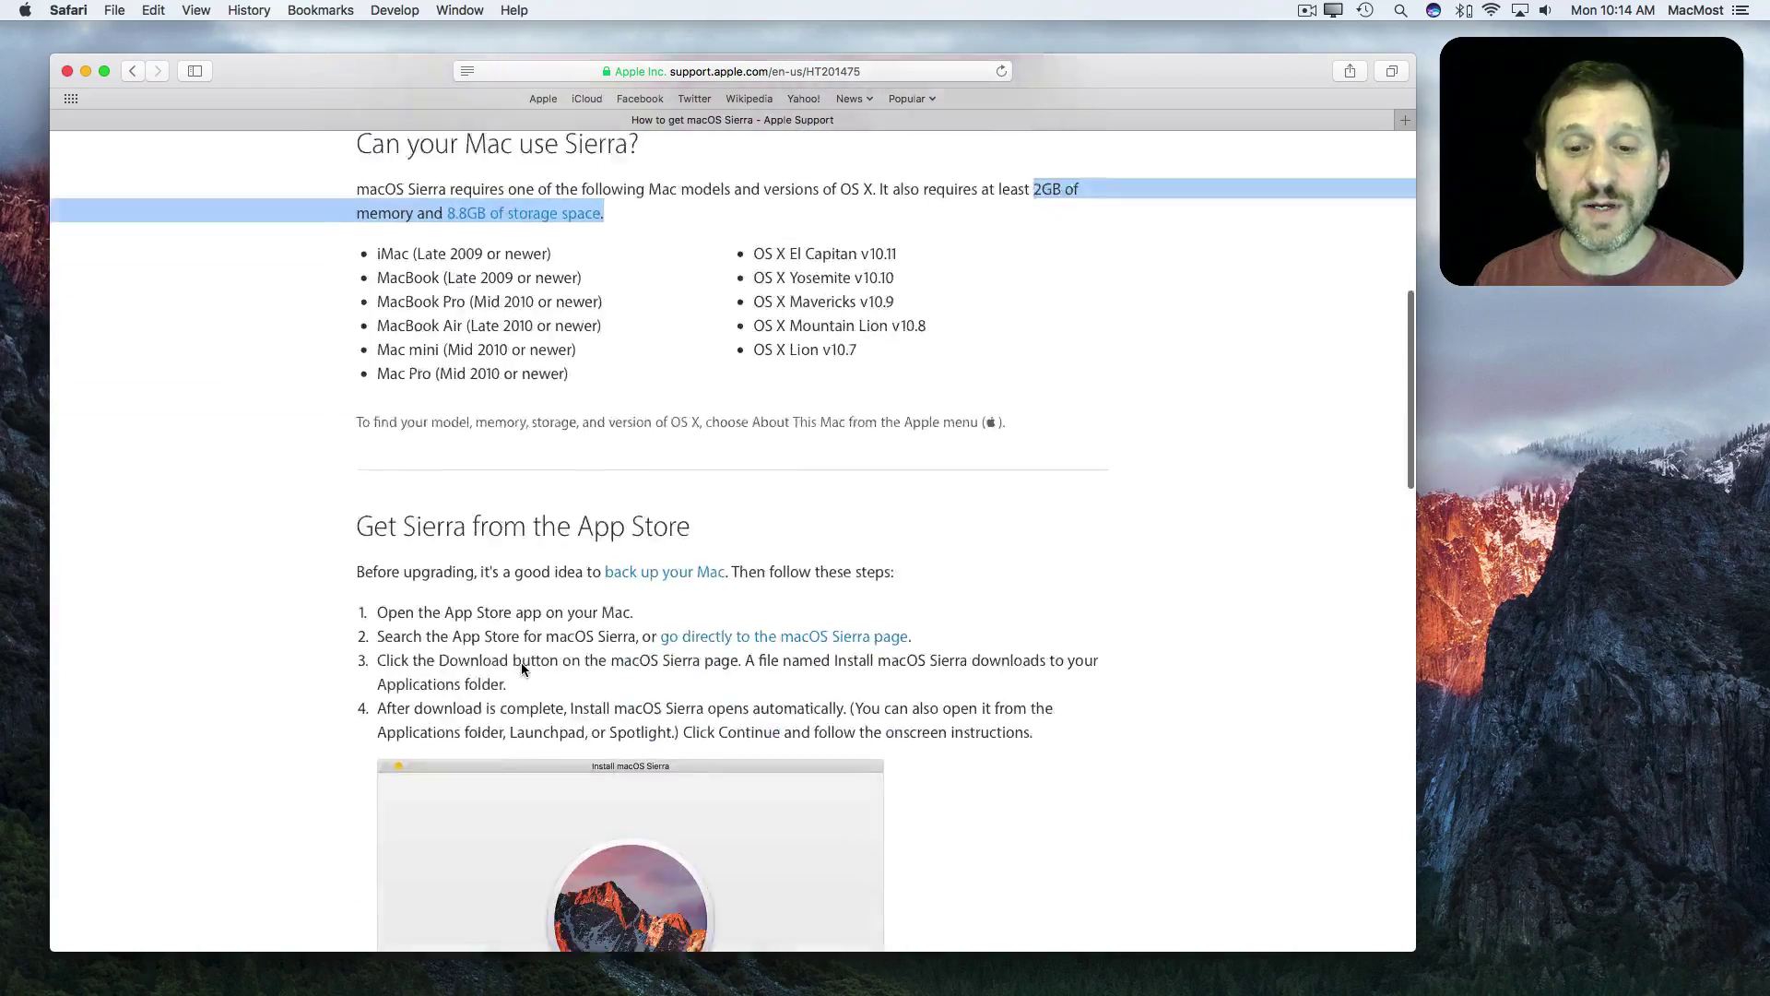
scroll(522, 669, down, 5)
scroll(522, 669, down, 5)
scroll(523, 671, down, 3)
scroll(522, 671, down, 3)
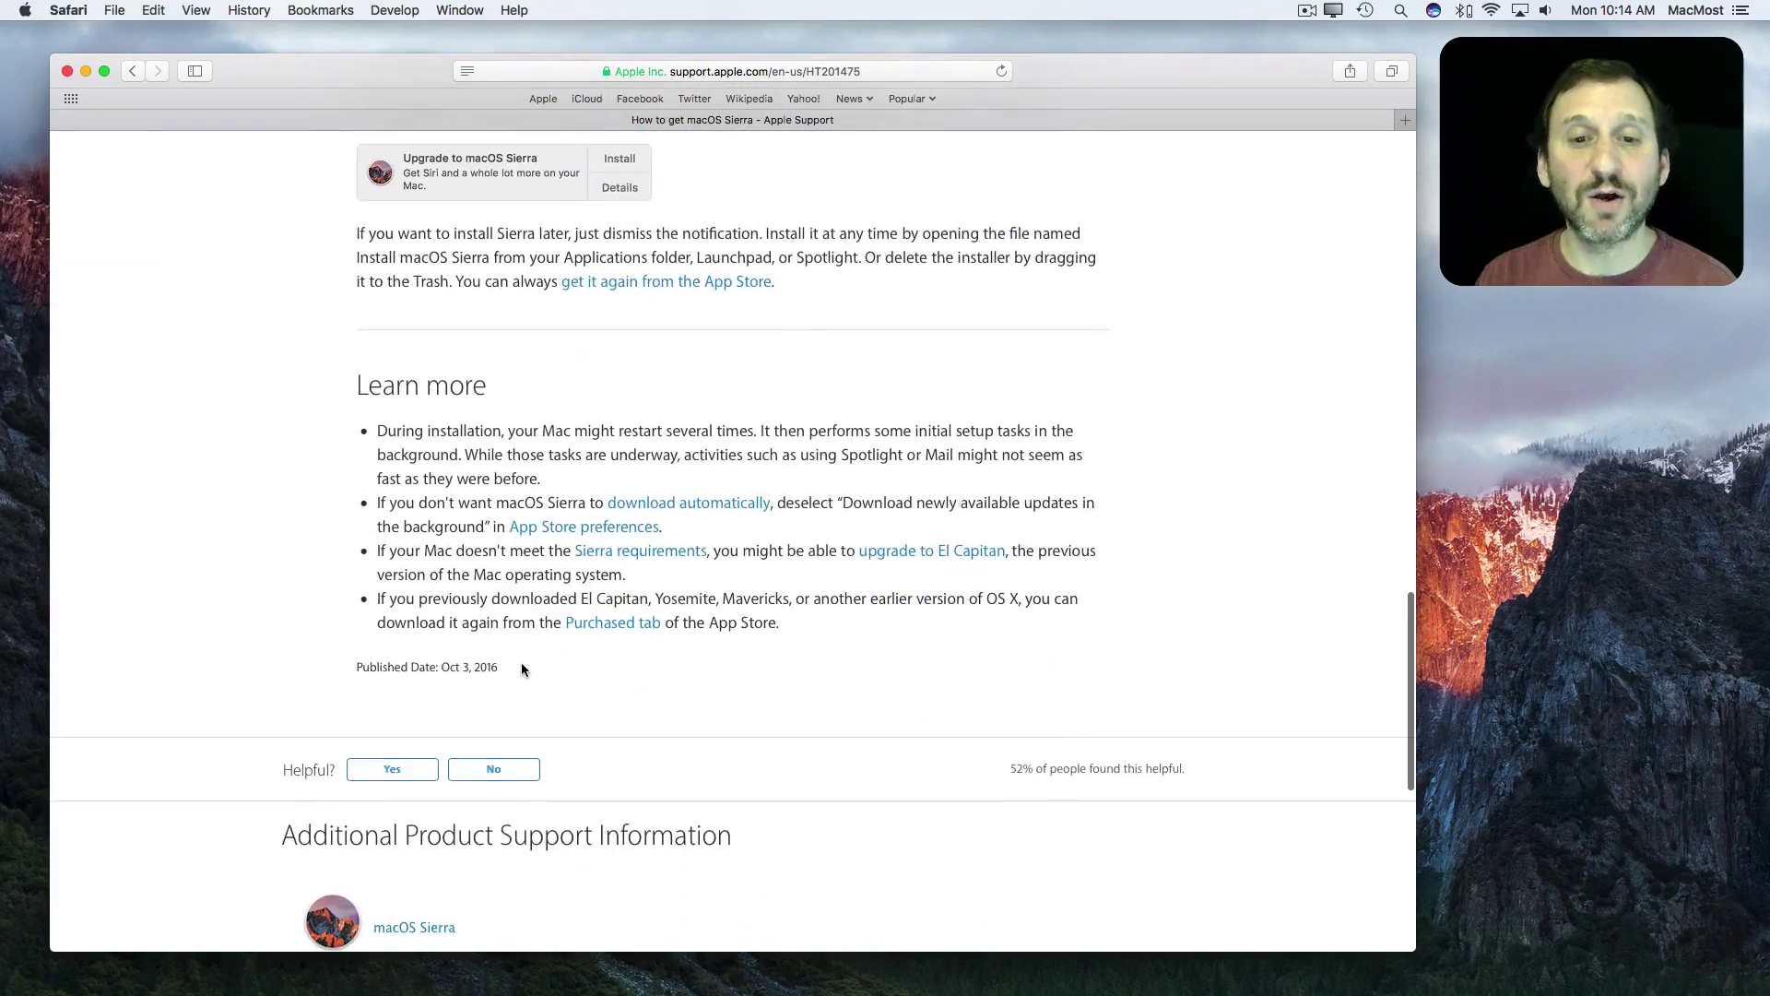
scroll(478, 496, up, 10)
scroll(478, 496, up, 5)
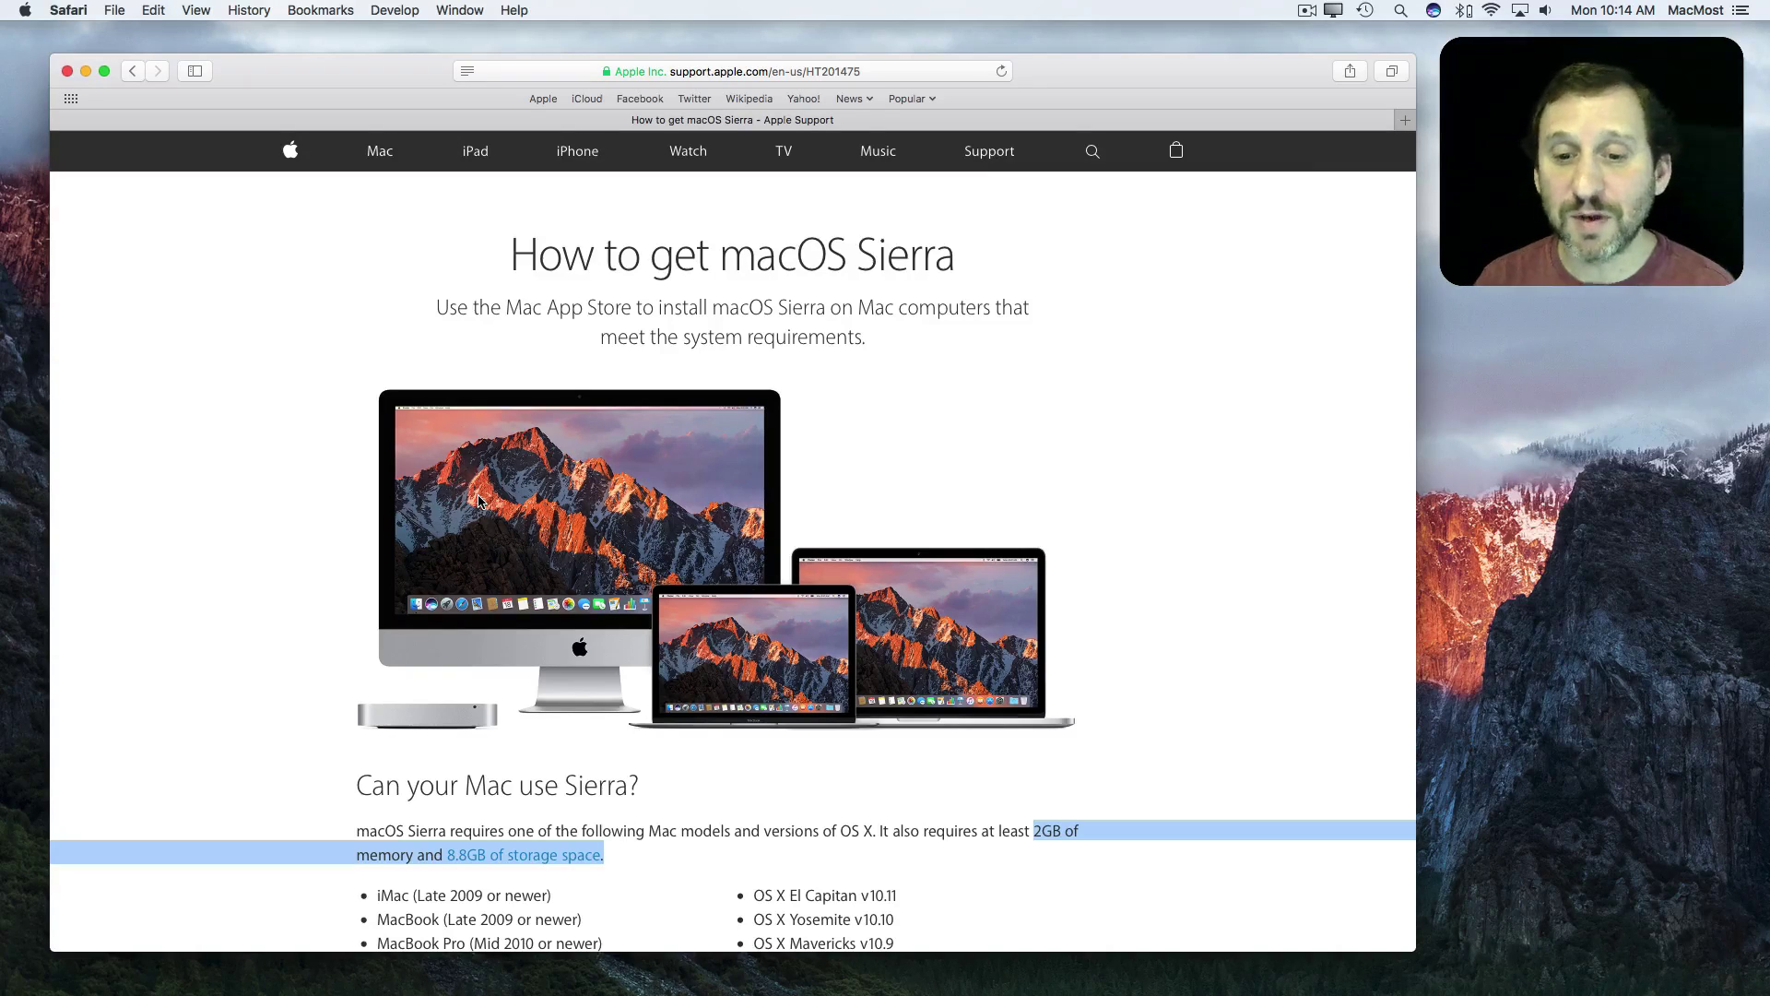
Click an empty area of the page to clear the memory and storage highlight.
click(280, 434)
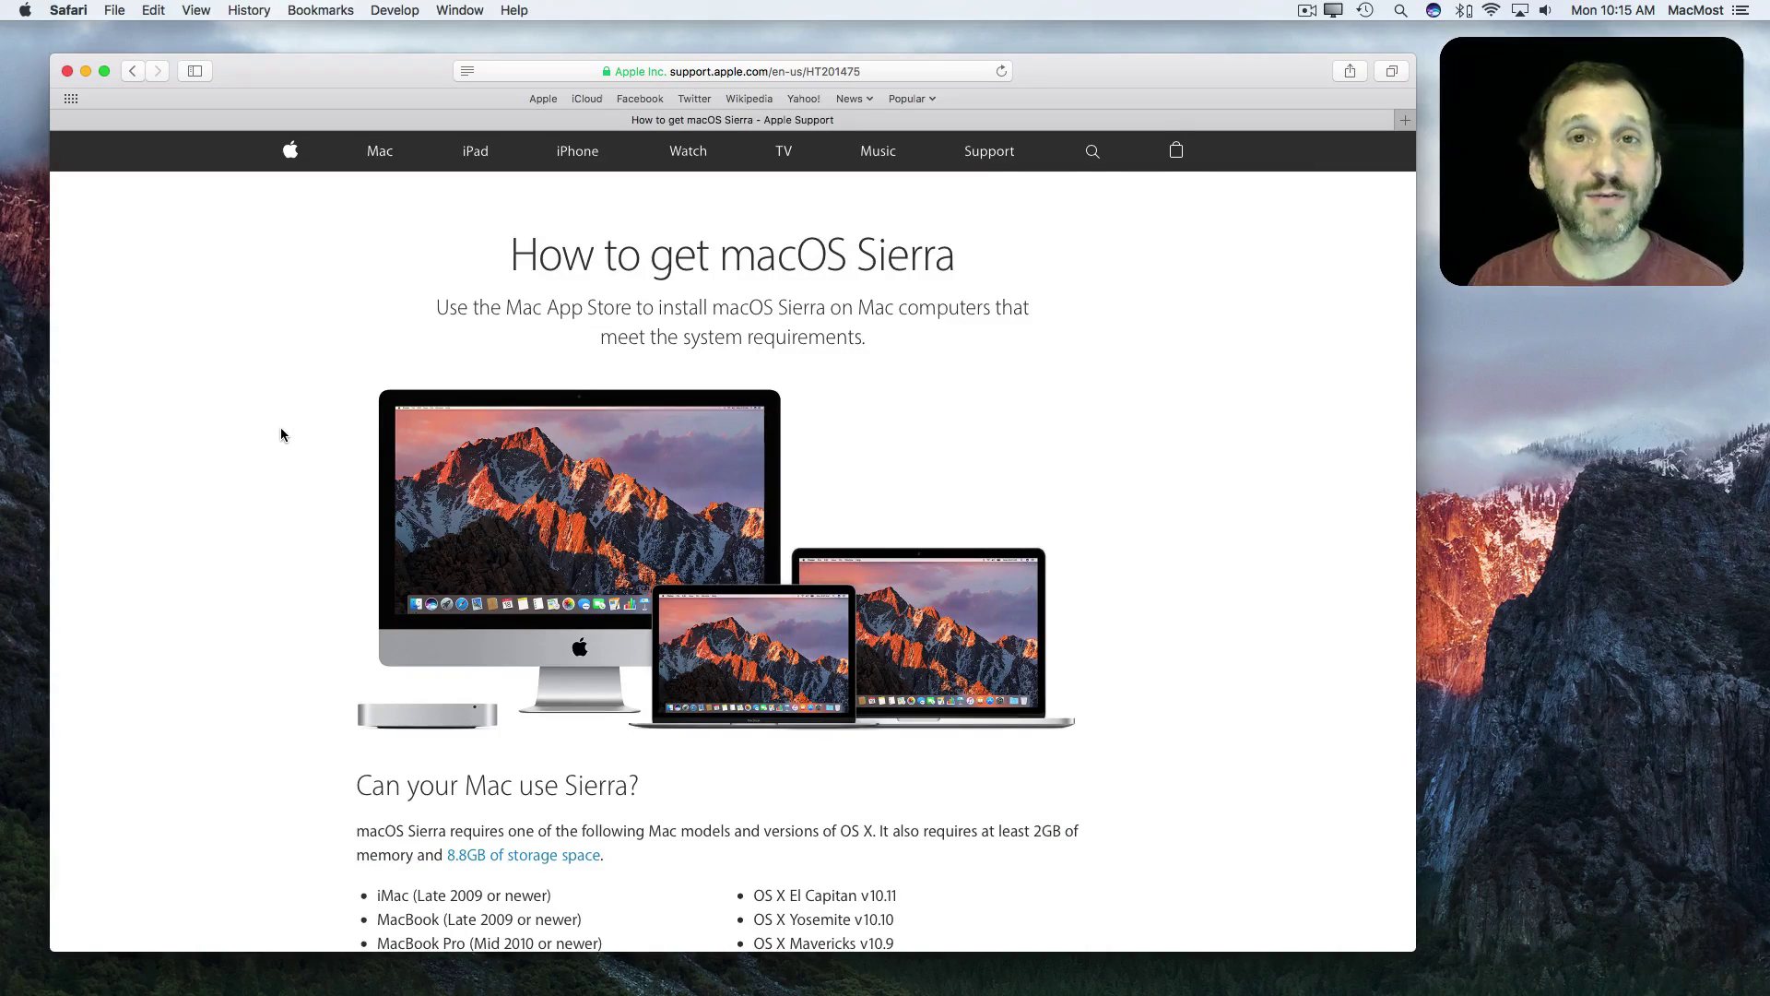